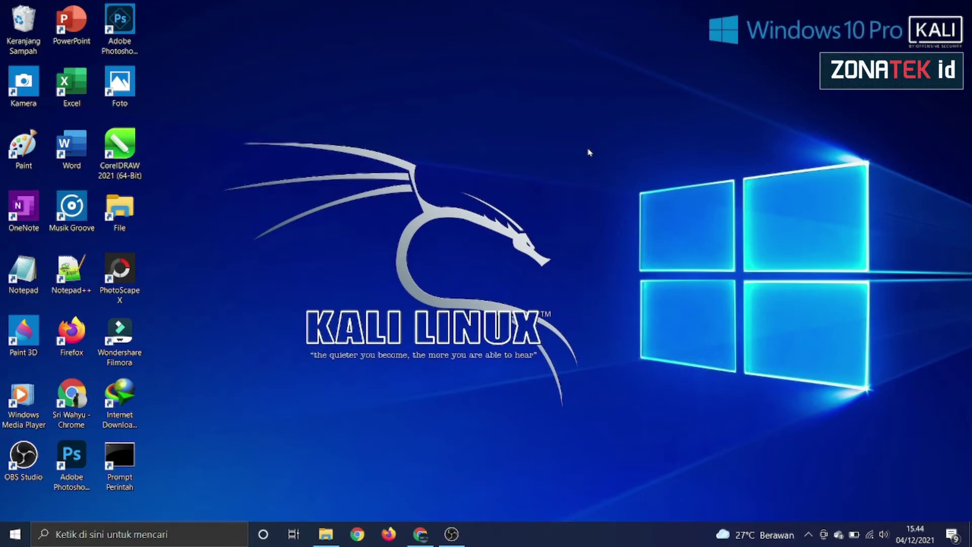
key("super+e")
right_click(424, 366)
left_click(452, 481)
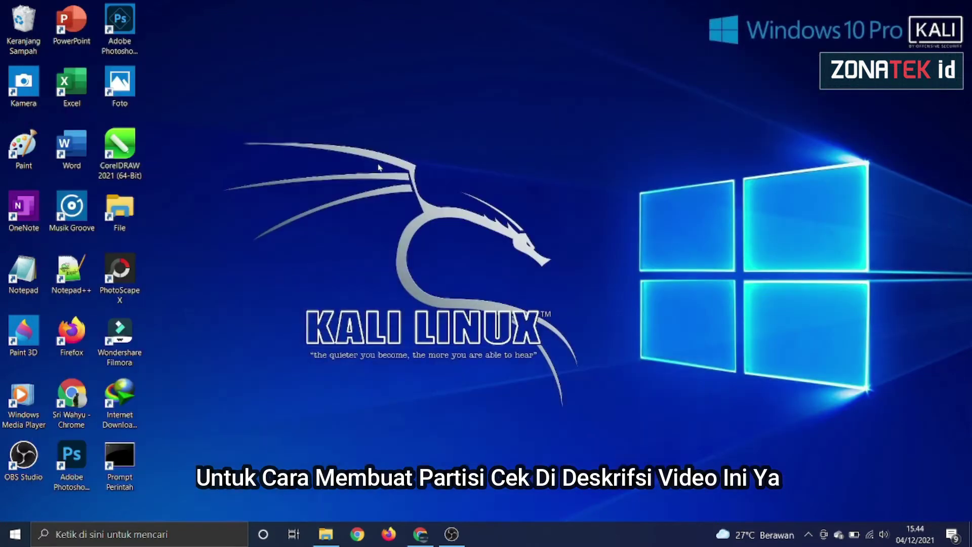
right_click(405, 168)
left_click(457, 213)
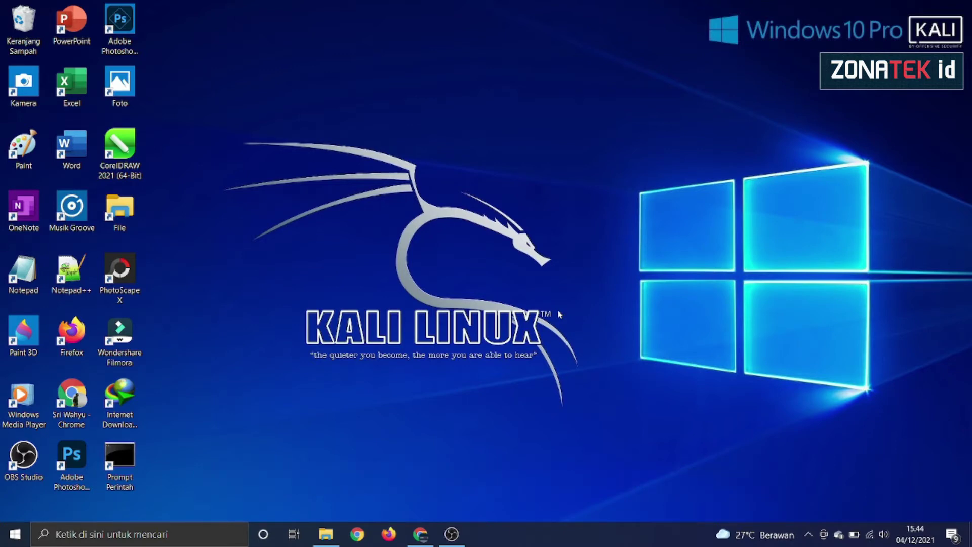
Open Google Chrome in a maximized window and search Google for "virtualbox"
left_click(362, 530)
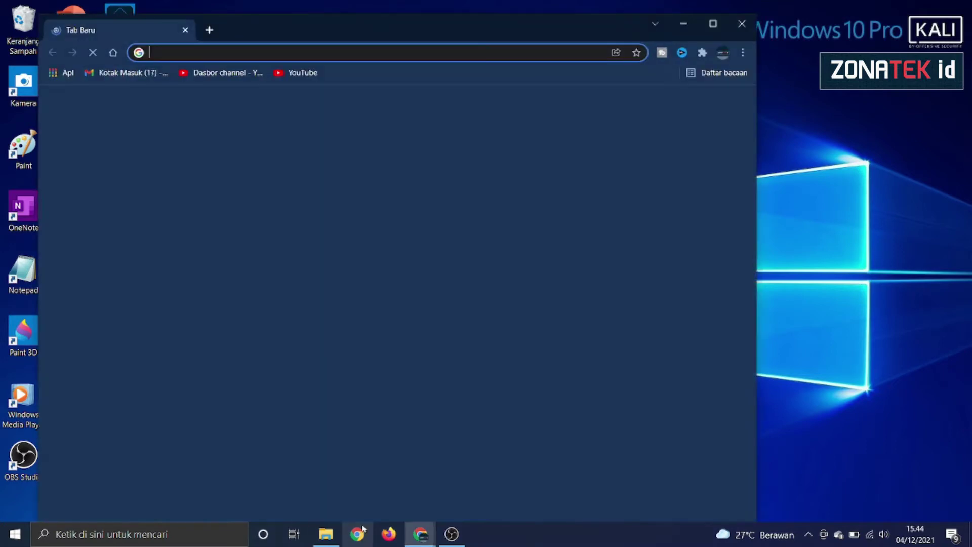
left_click(713, 24)
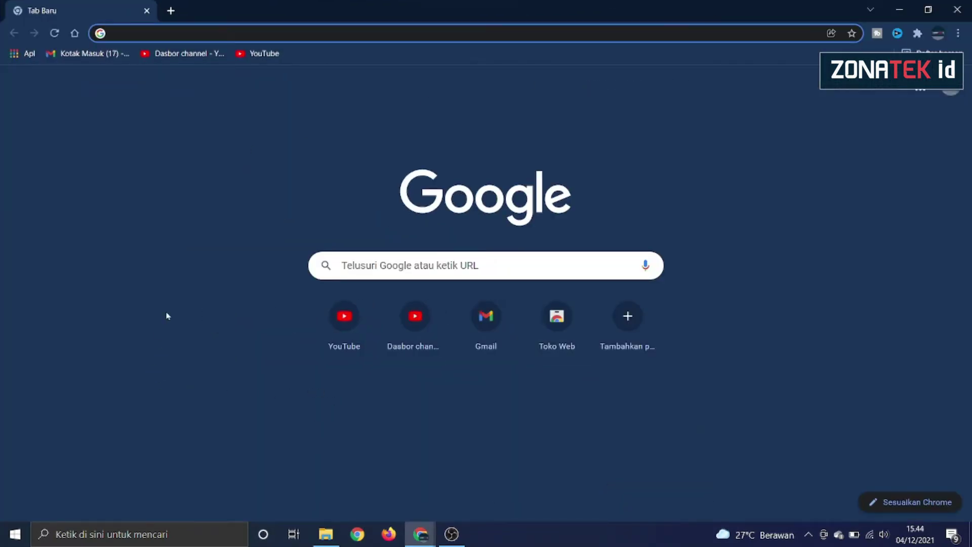
left_click(412, 267)
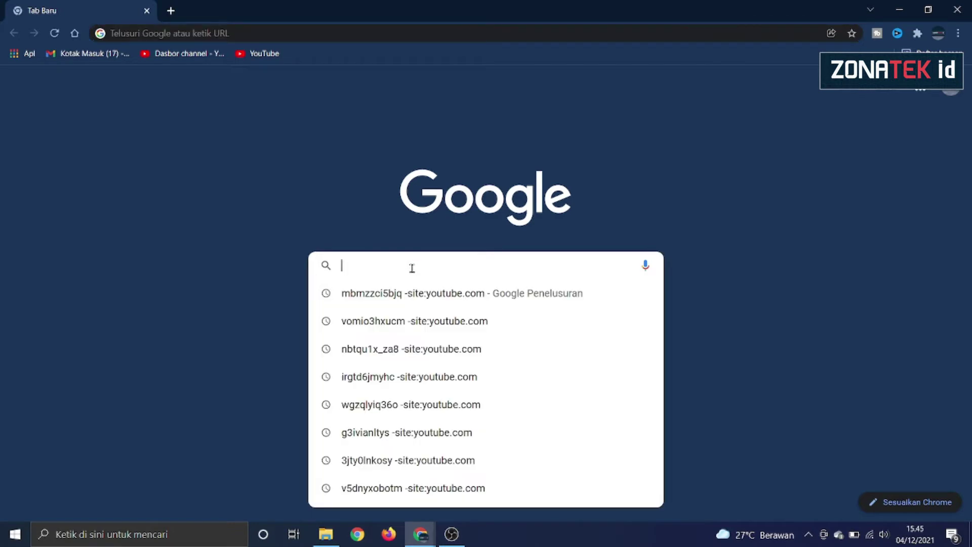
type("virtu")
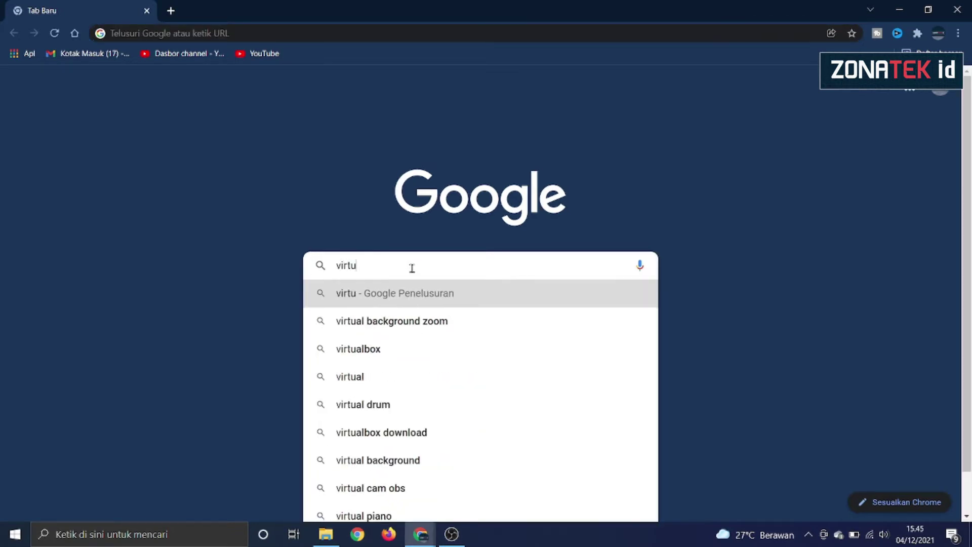
type("albox")
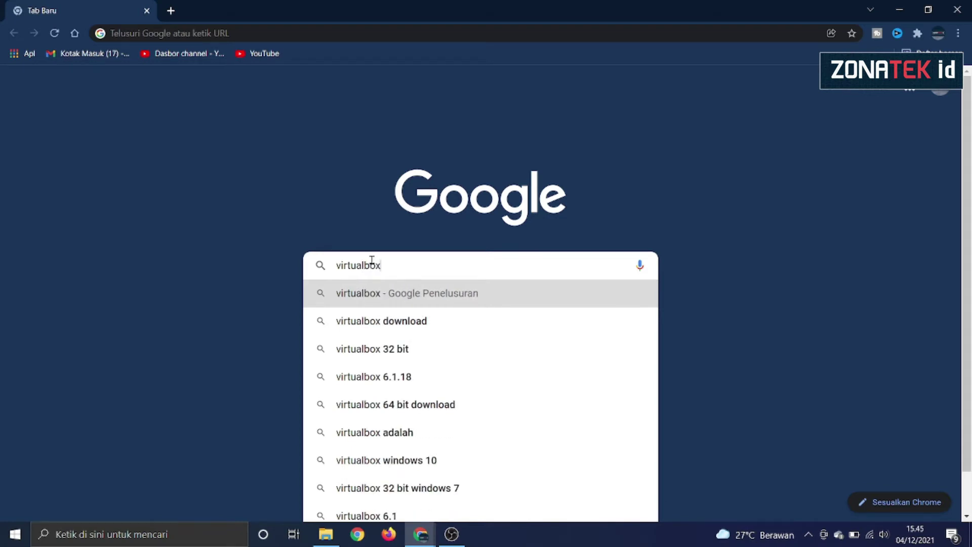
key("Return")
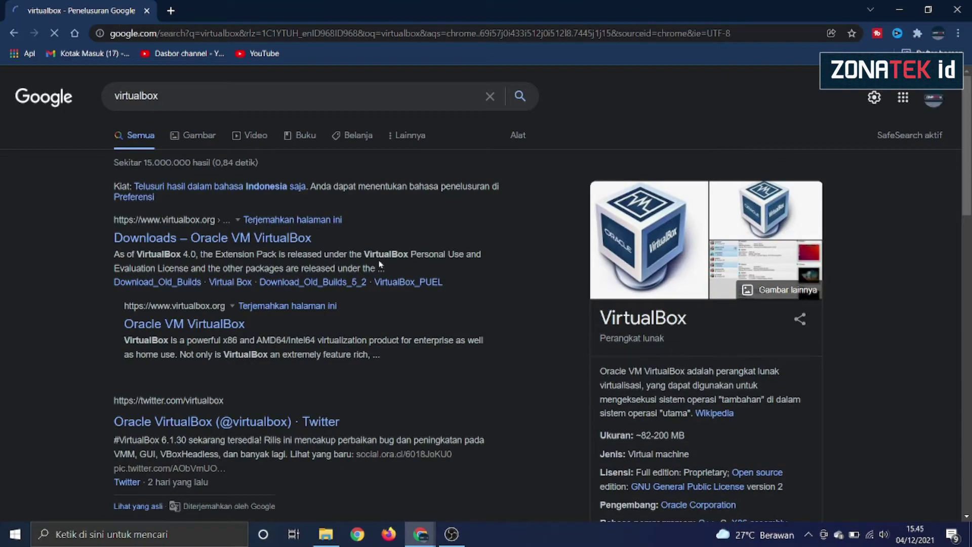
Open the "Downloads – Oracle VM VirtualBox" search result and translate the page into Indonesian
left_click(230, 240)
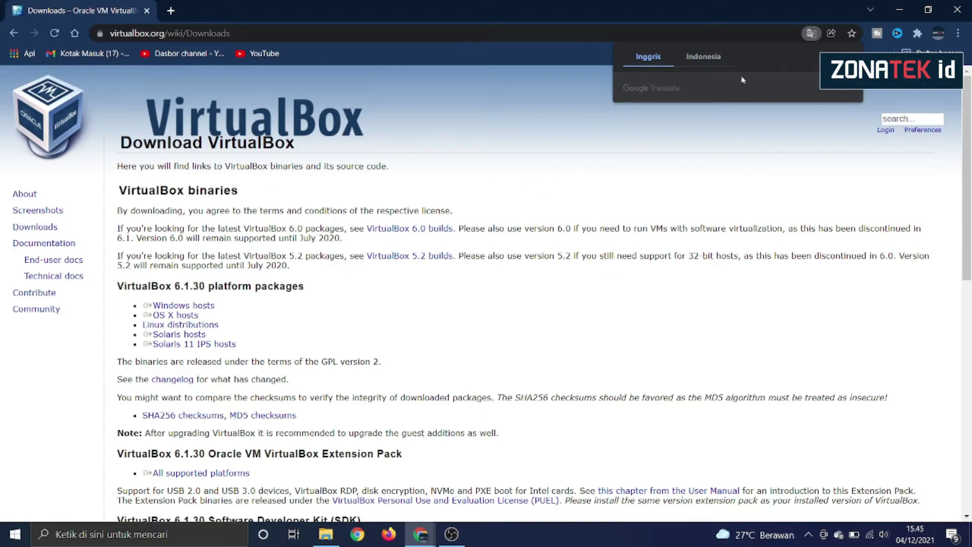
left_click(718, 65)
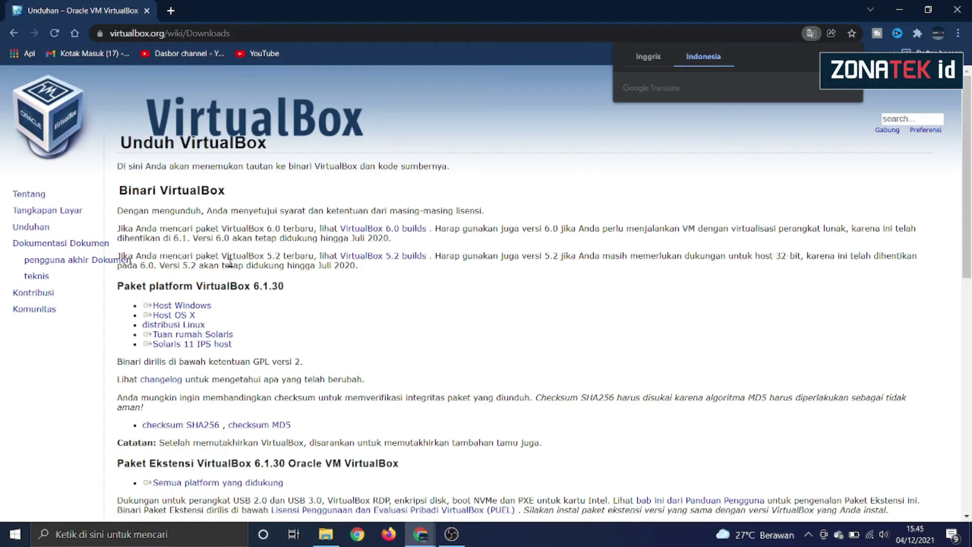
Examine the list of VirtualBox 6.1.30 platform packages for the different host operating systems
triple_click(200, 305)
left_click(201, 305)
double_click(238, 286)
left_click(182, 283)
triple_click(197, 306)
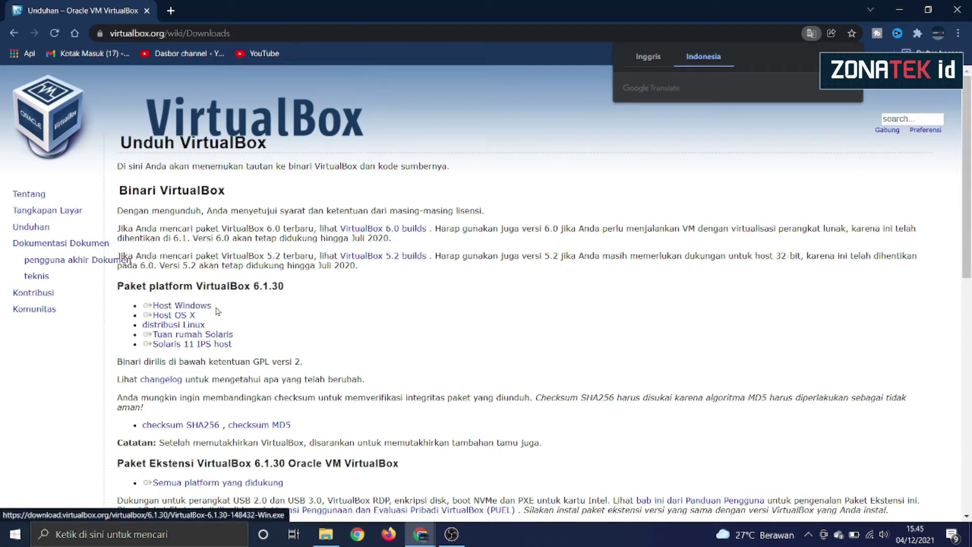
triple_click(205, 309)
triple_click(194, 315)
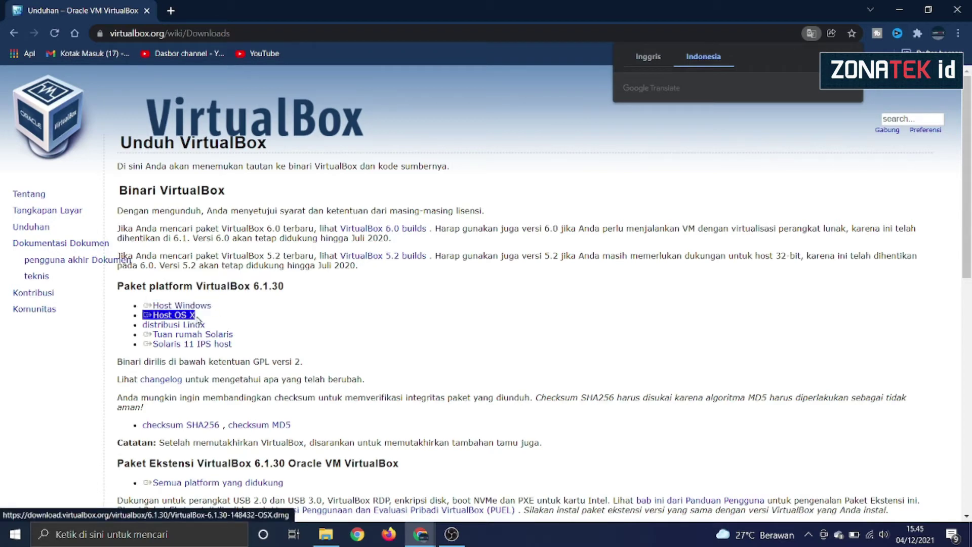
triple_click(192, 318)
triple_click(186, 325)
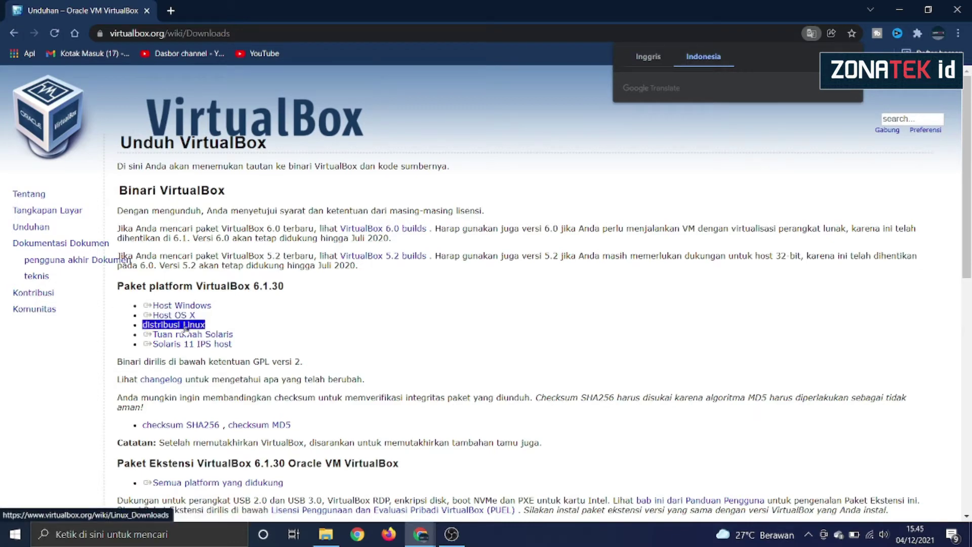
triple_click(185, 334)
triple_click(185, 344)
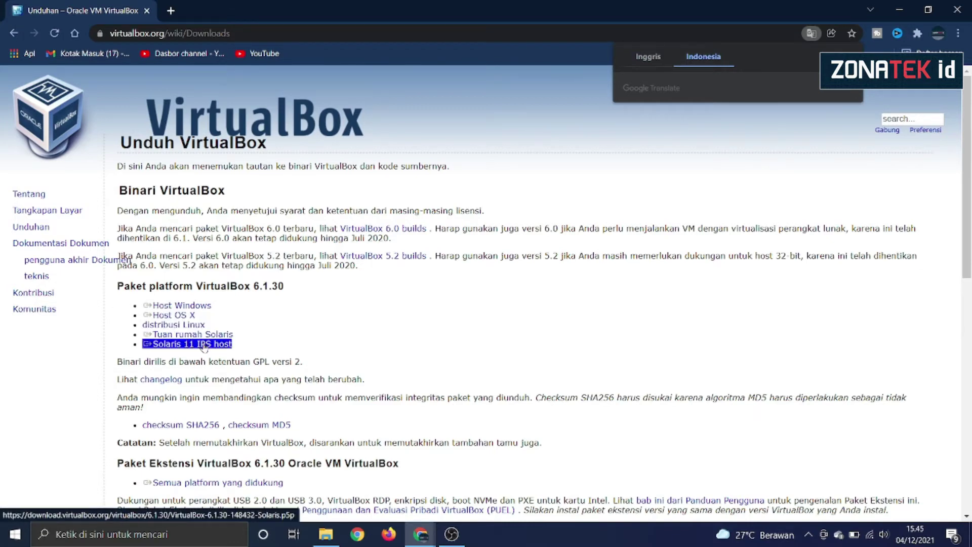
triple_click(186, 334)
left_click(222, 317)
triple_click(188, 306)
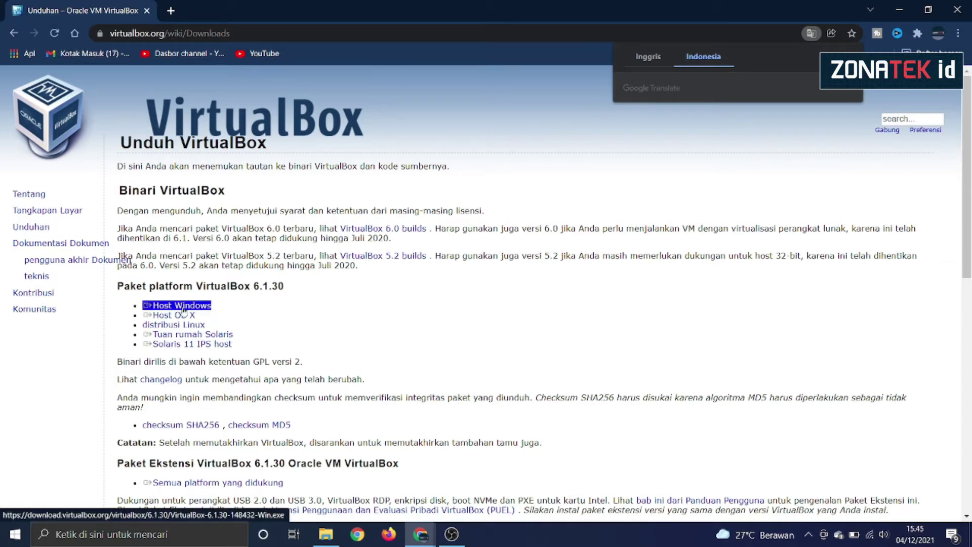
Download the VirtualBox 6.1.30 installer for Windows hosts, agreeing to create the Programs download folder
left_click(183, 306)
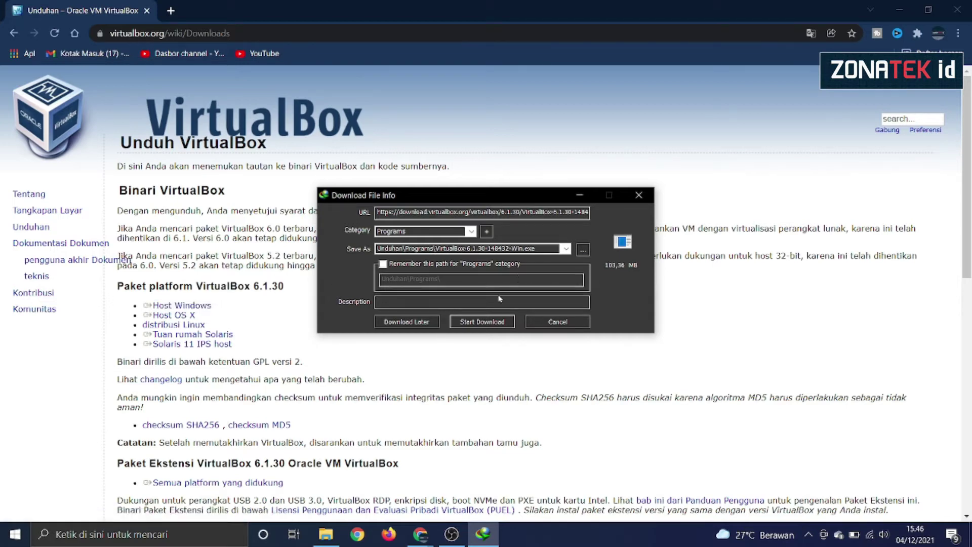
left_click(482, 323)
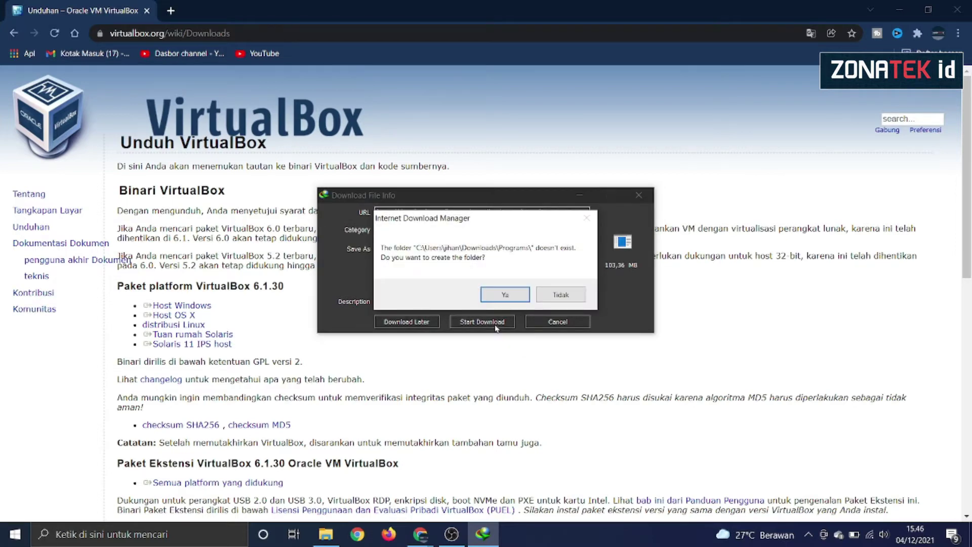
left_click(506, 298)
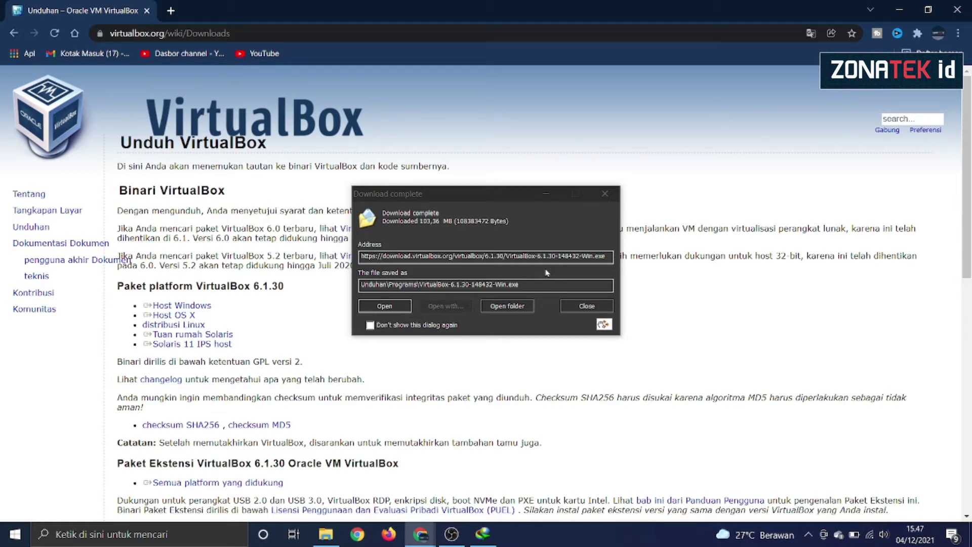
Run the downloaded VirtualBox installer and accept the default features, install location and shortcut options
left_click(393, 308)
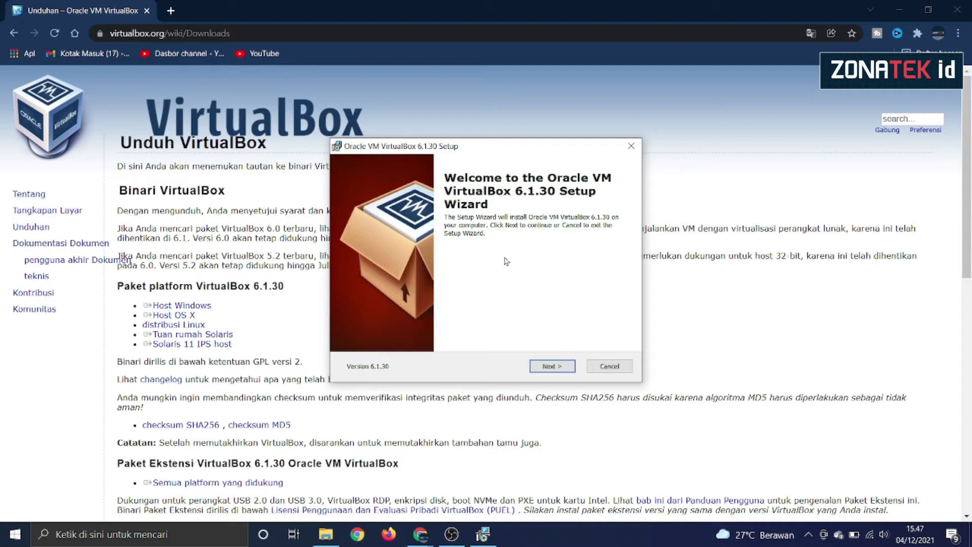
left_click(561, 370)
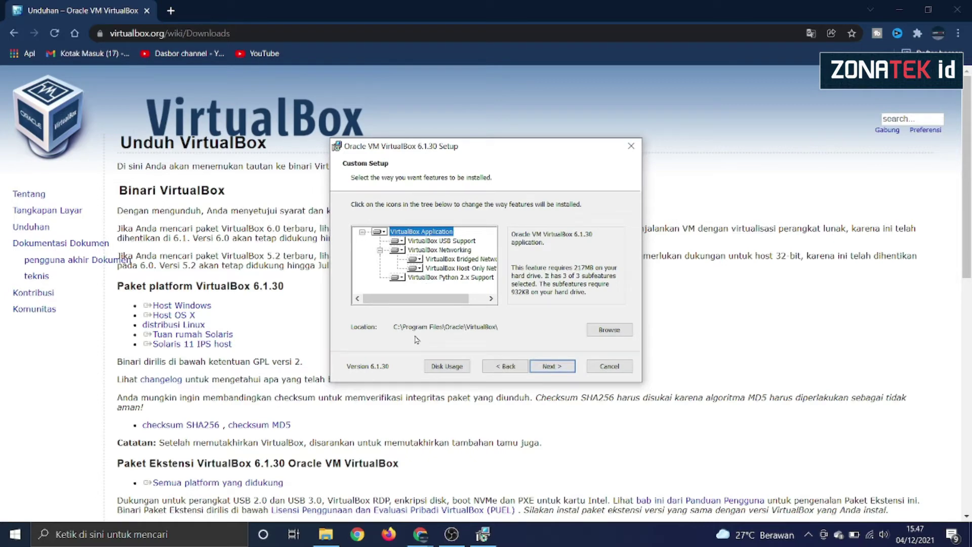
left_click(564, 367)
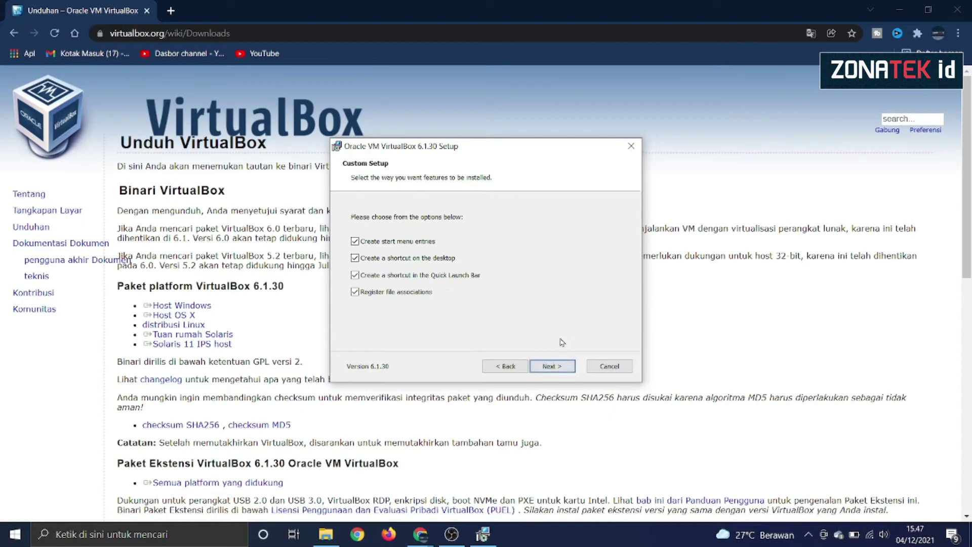
left_click(553, 366)
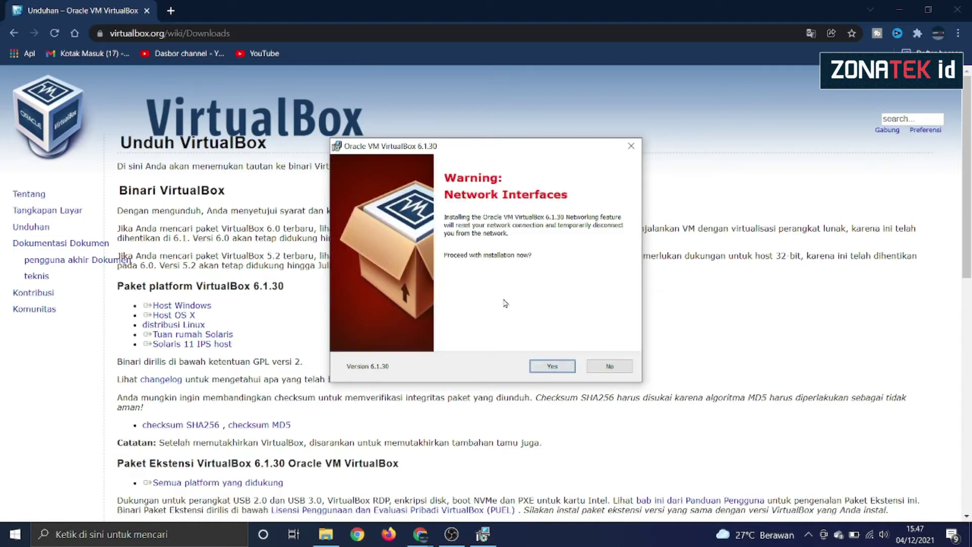
Accept the network interfaces warning, install VirtualBox together with the Oracle device software, and finish the setup
left_click(551, 367)
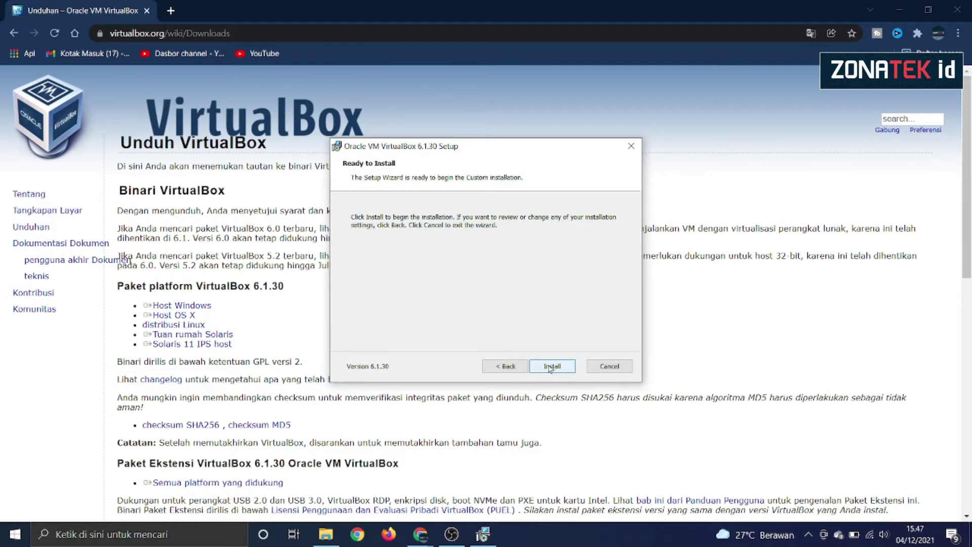
left_click(551, 367)
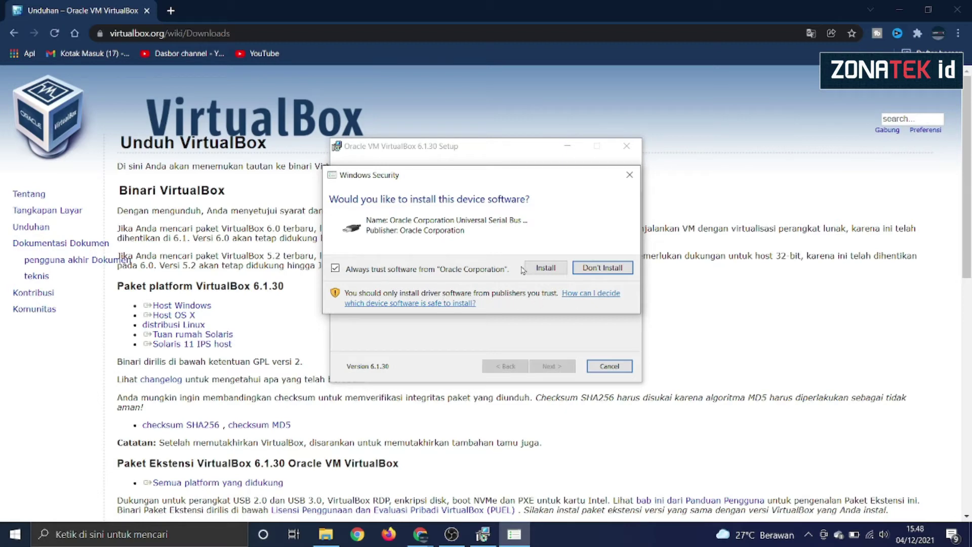
left_click(550, 272)
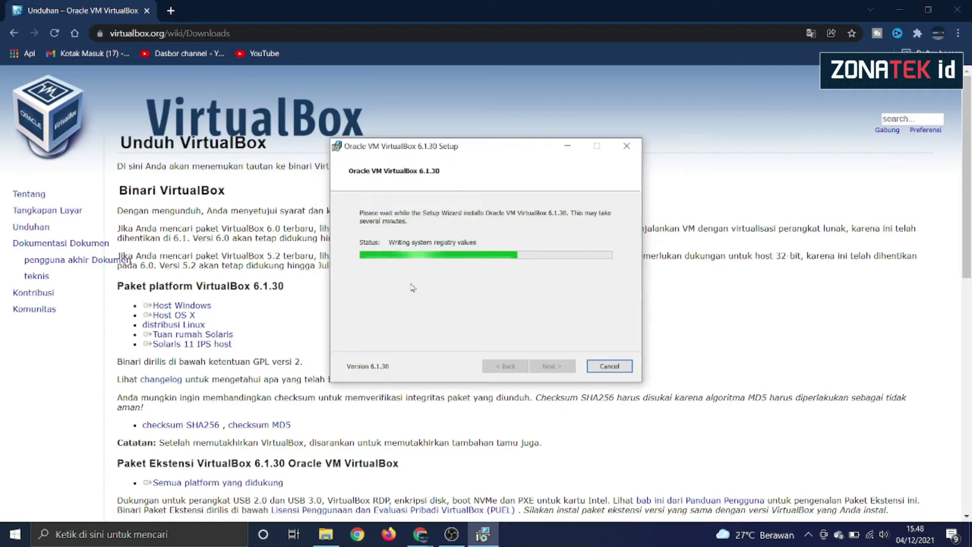
left_click(552, 366)
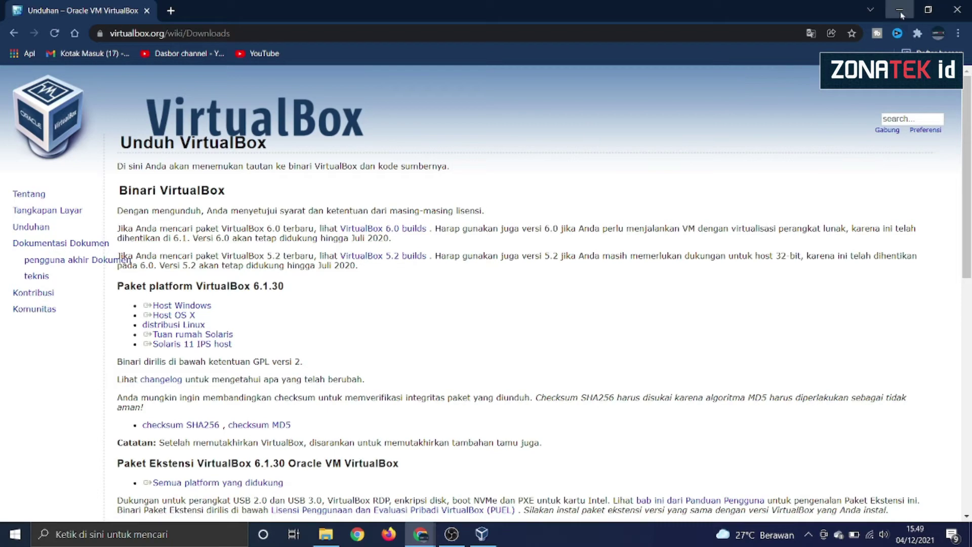
Minimize the browser to view the VirtualBox Manager and its desktop shortcut, then close the manager
left_click(901, 10)
left_click_drag(481, 144, 485, 124)
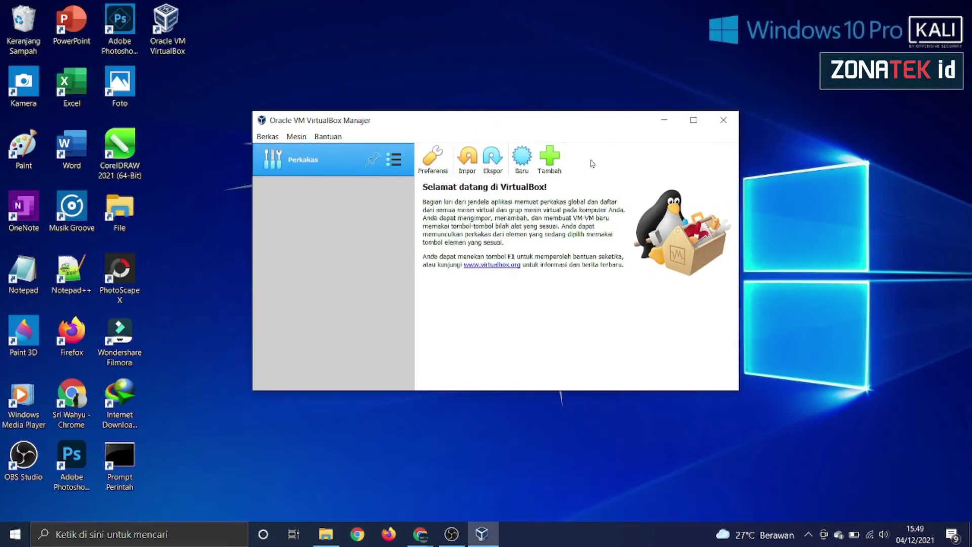
left_click(167, 28)
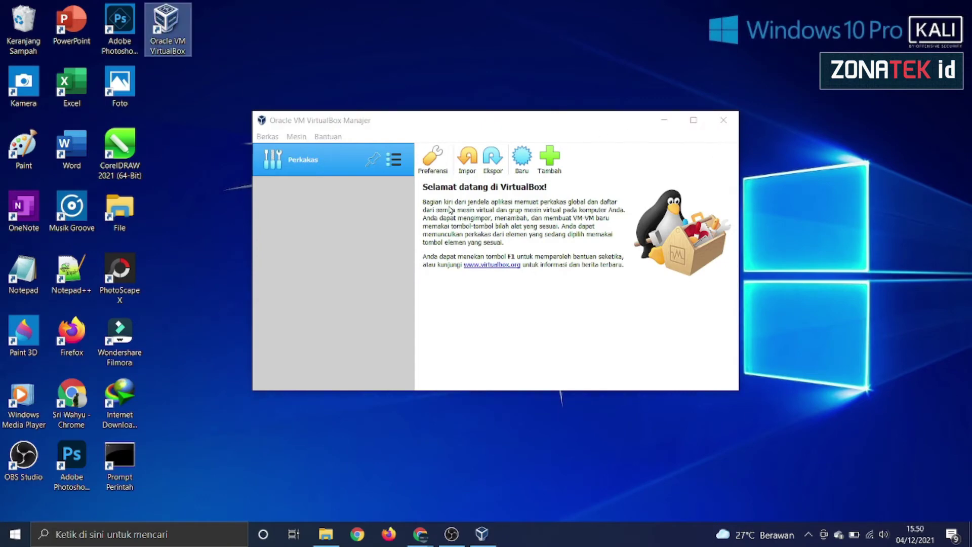
left_click(724, 121)
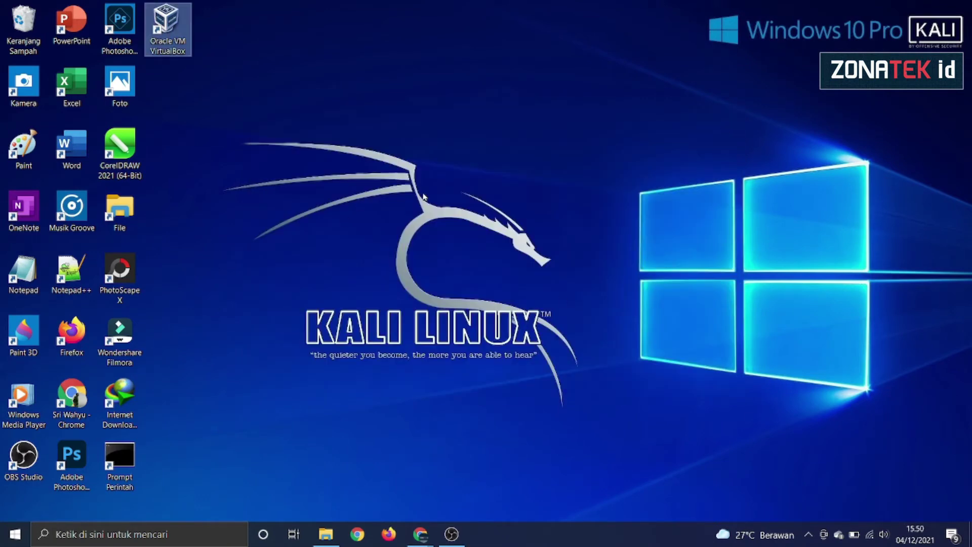
right_click(421, 170)
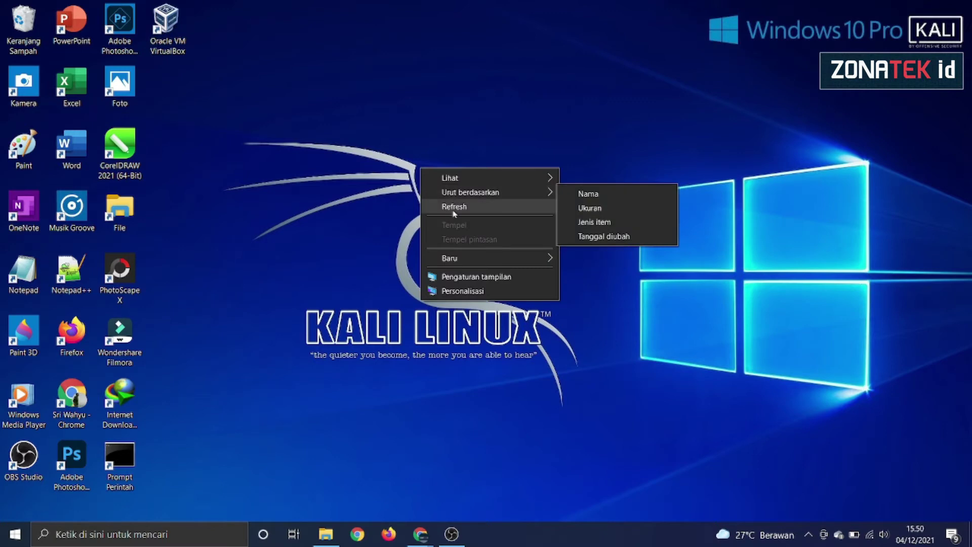
left_click(452, 206)
right_click(366, 159)
left_click(408, 197)
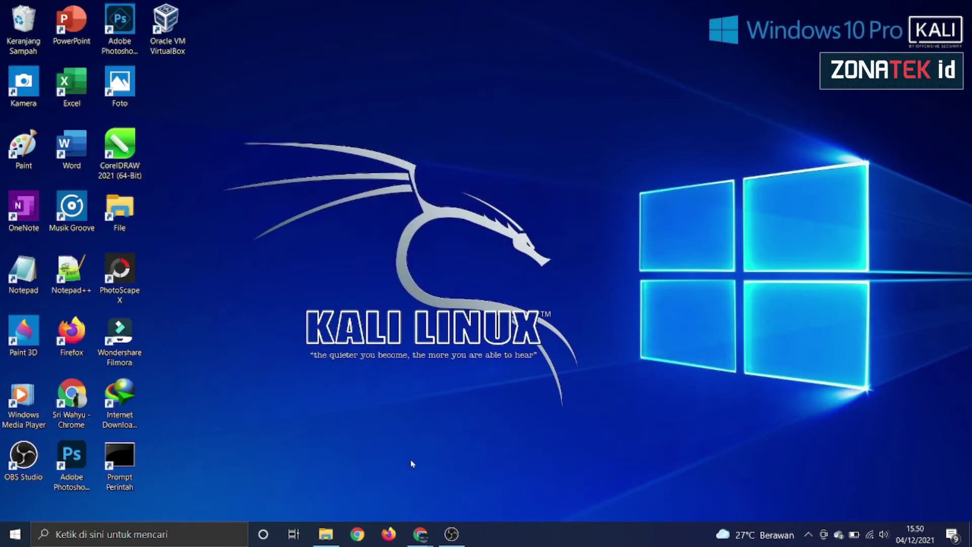
Return to the Chrome window with the VirtualBox page and search for "kali linux" in a new tab
mouse_move(420, 534)
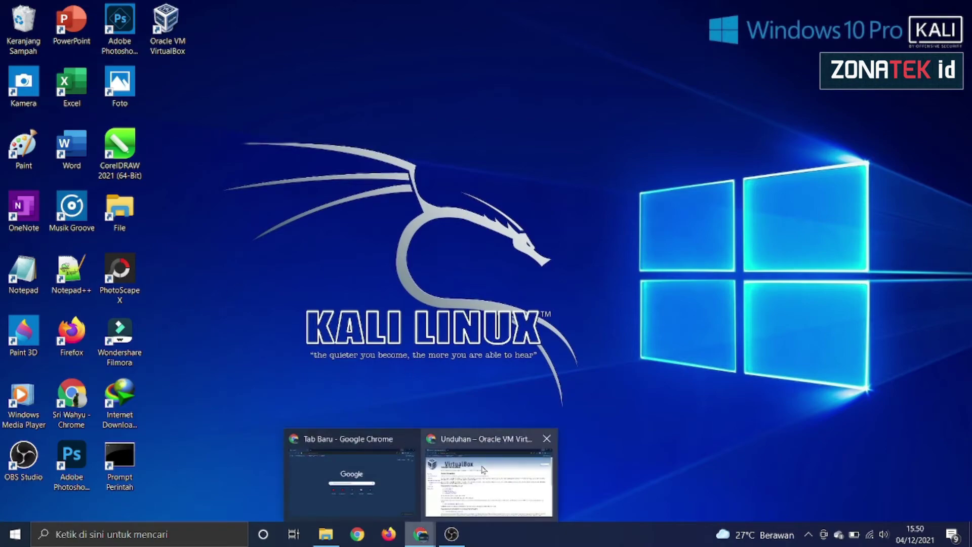
left_click(484, 470)
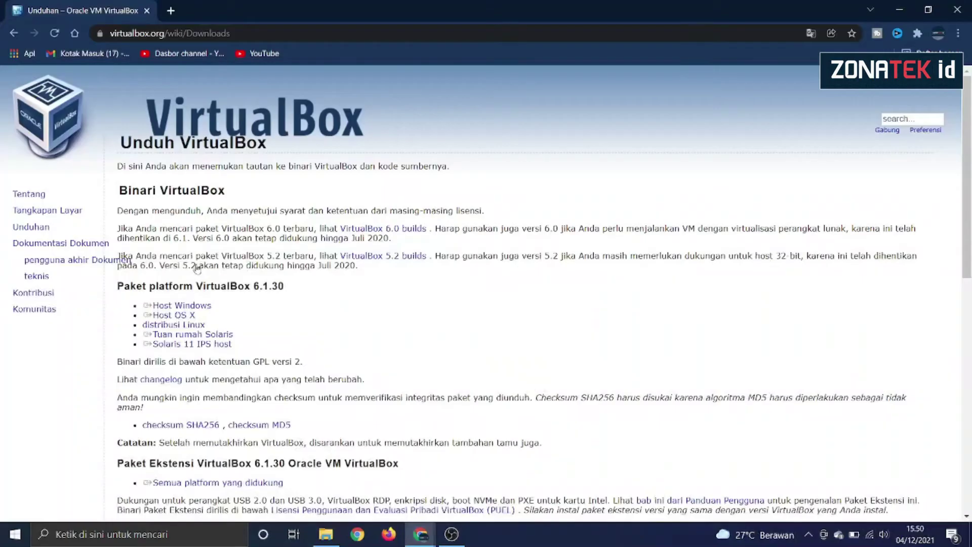
left_click(173, 11)
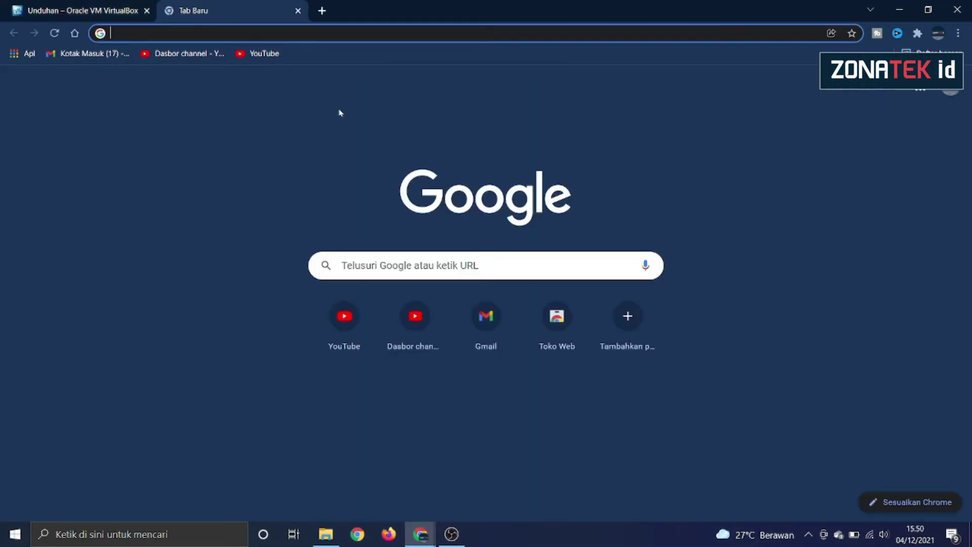
type("kali linux")
key("Return")
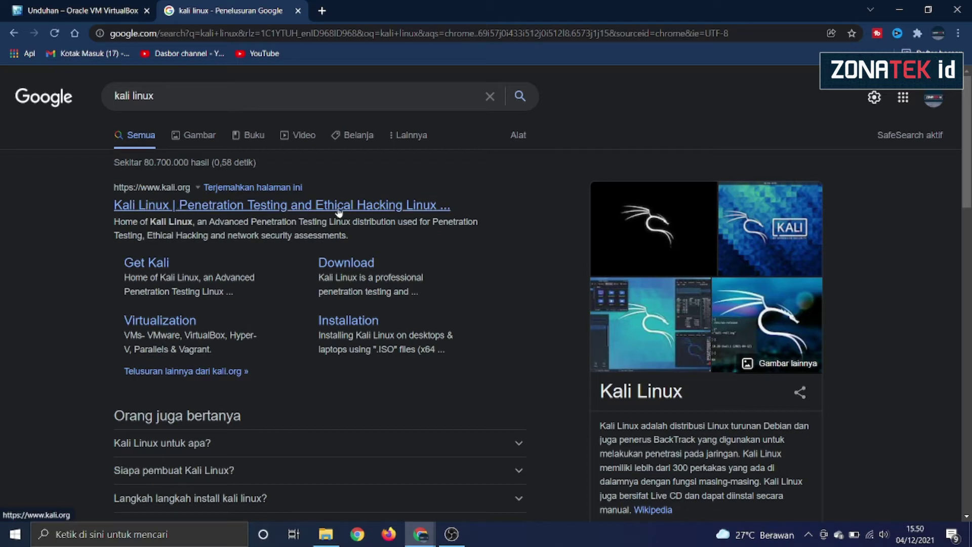
Open the kali.org site from the search results with Indonesian translation and go to the Virtual Machines section of Get Kali
left_click(183, 213)
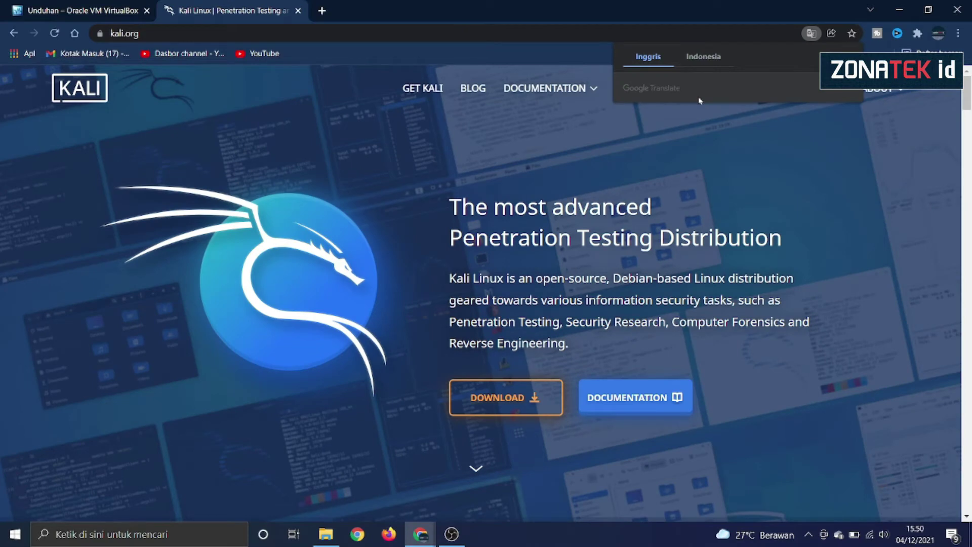
left_click(704, 56)
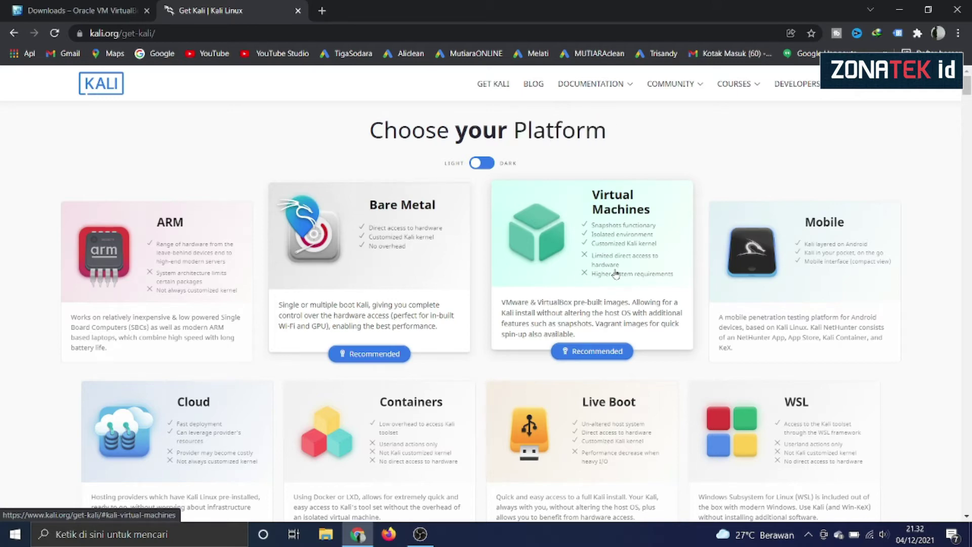
left_click(616, 274)
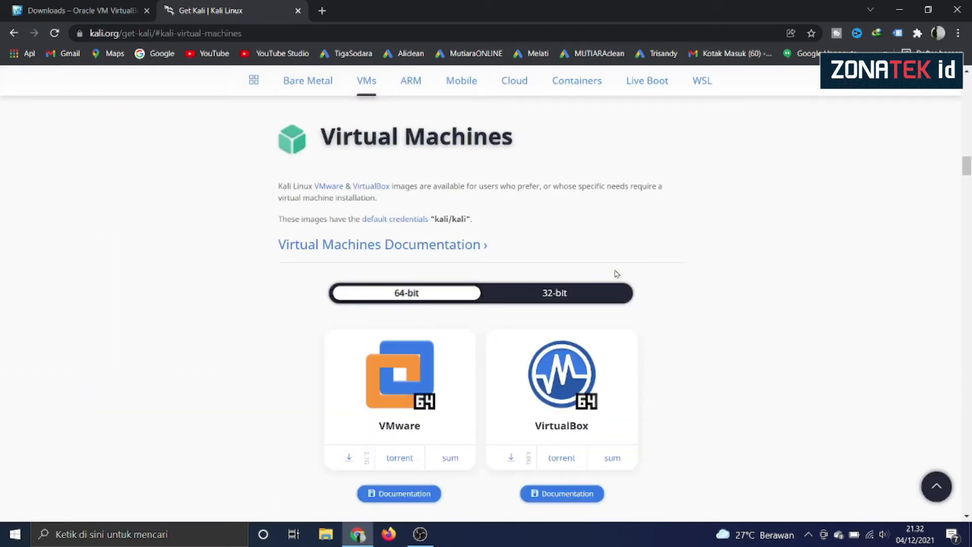
Download the 64-bit VirtualBox image kali-linux-2021.3-virtualbox-amd64.ova to the Unduhan folder, dismissing the Windows Security notification
left_click(520, 298)
left_click(450, 298)
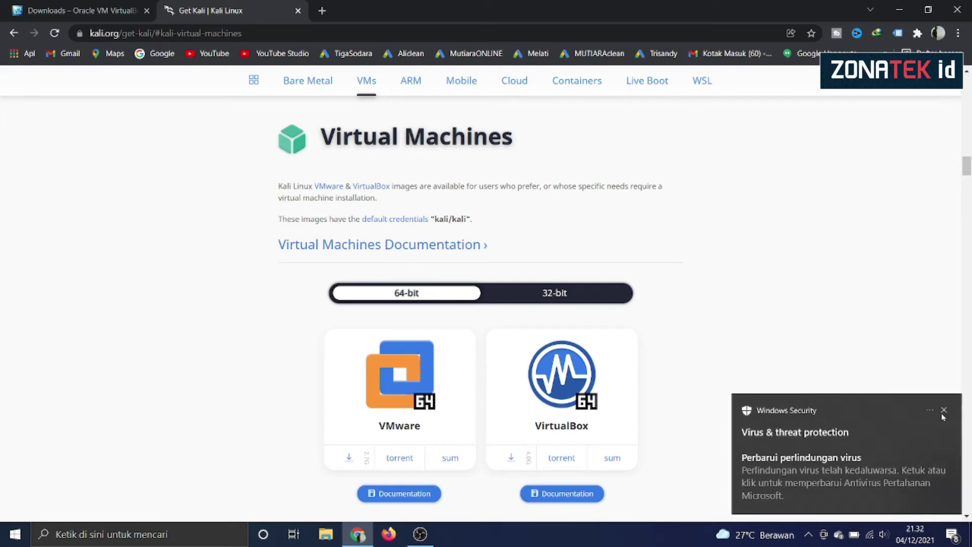
left_click(943, 412)
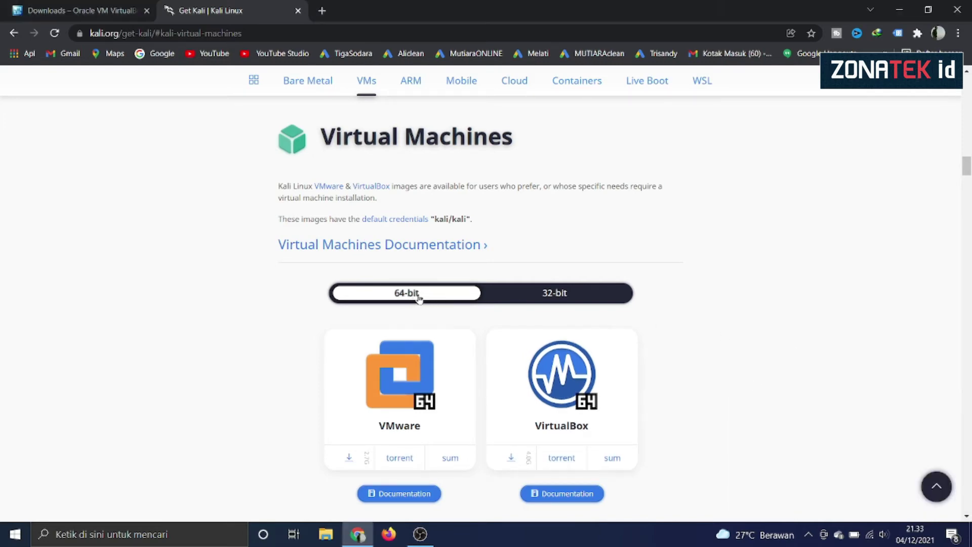
left_click(512, 458)
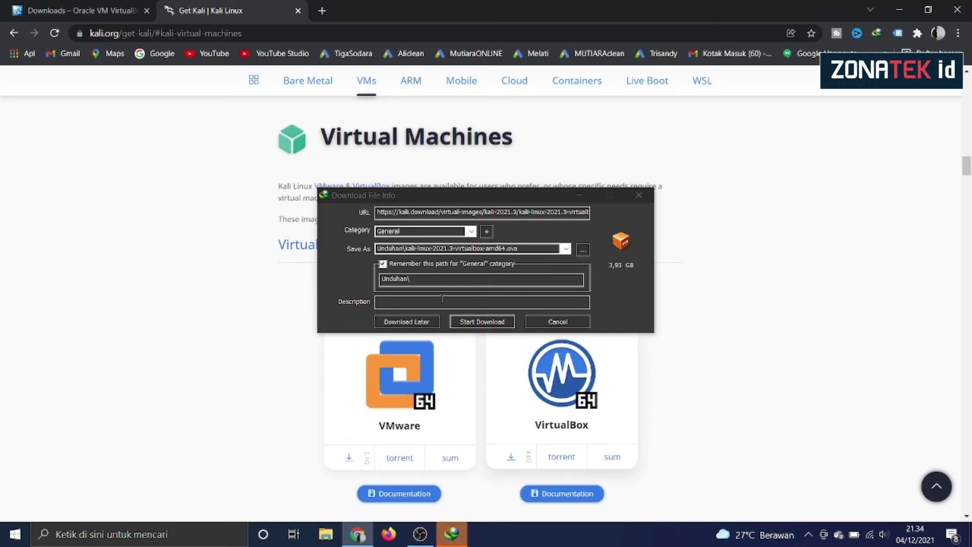
left_click(425, 278)
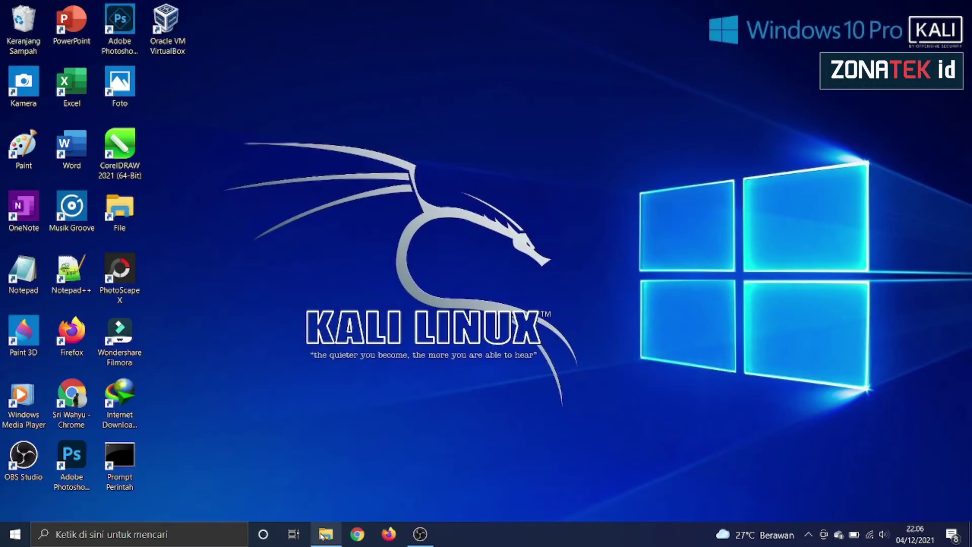
Cut the kali-linux-2021.3-virtualbox-amd64 file from the Unduhan folder in File Explorer
left_click(324, 535)
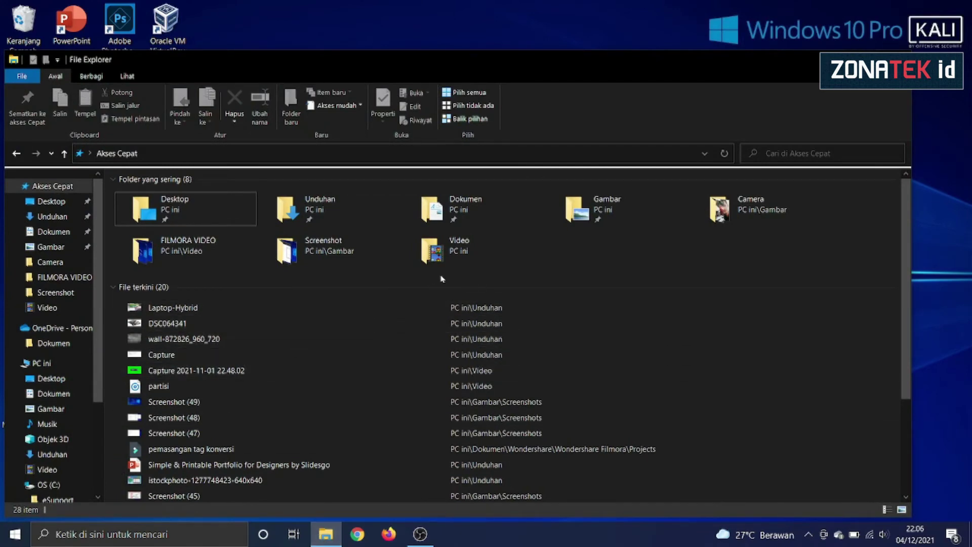
double_click(322, 210)
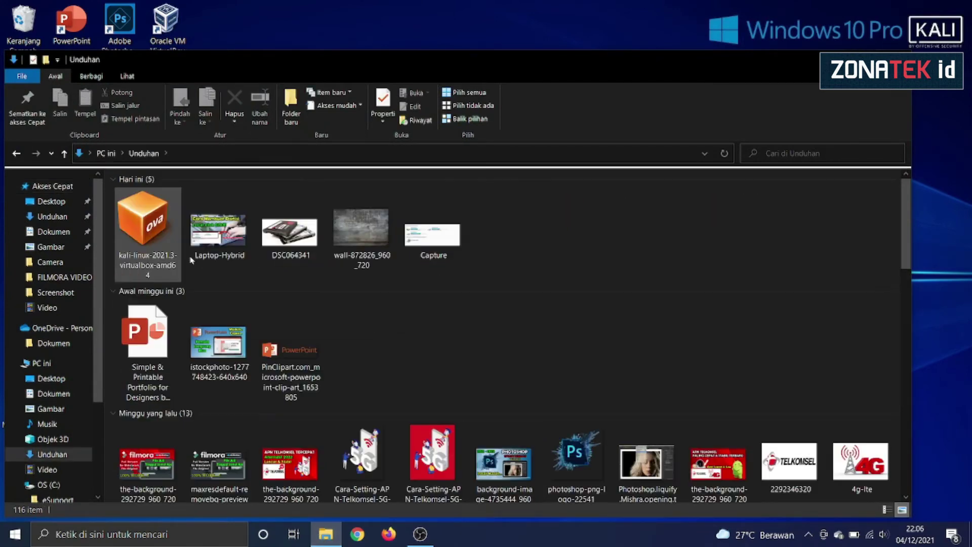
right_click(155, 245)
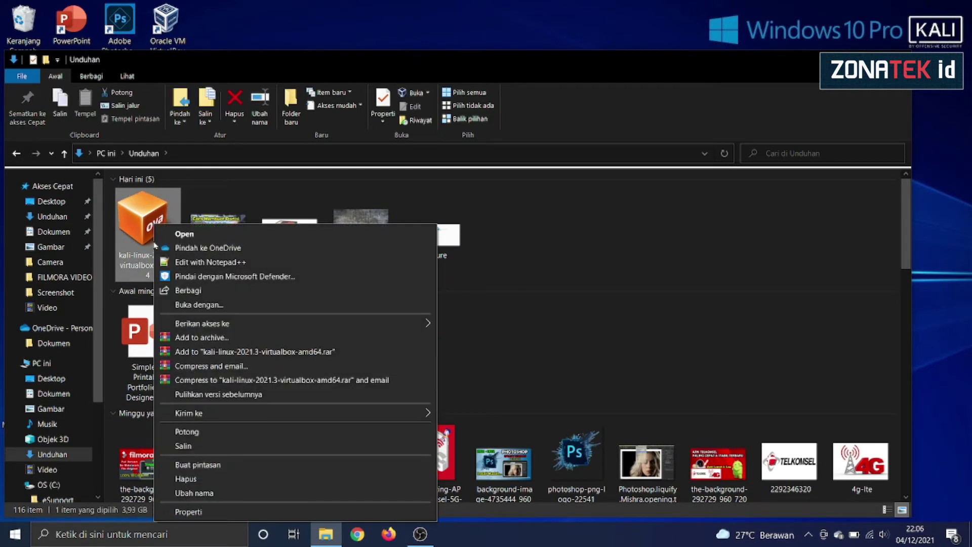
left_click(212, 432)
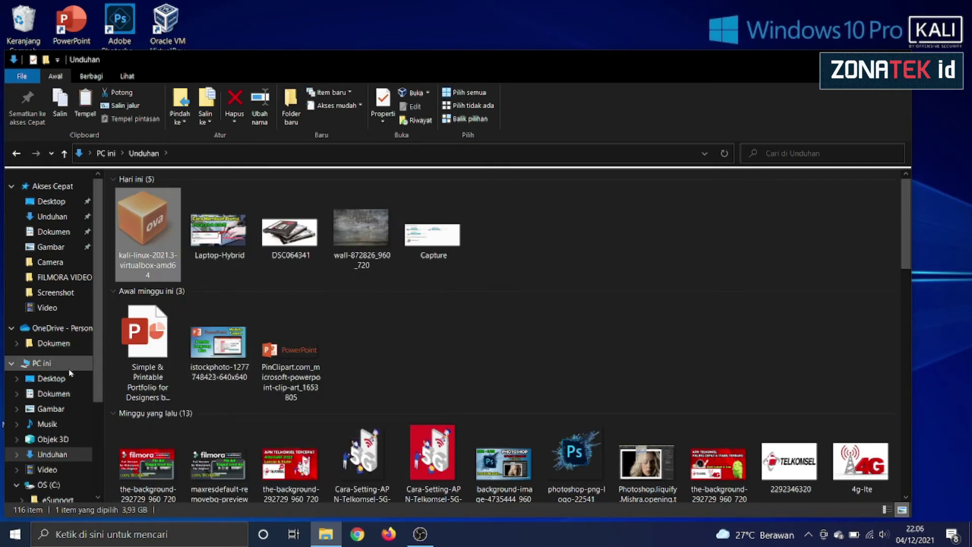
Create a folder named "kali linux" on the Data Linux (D:) drive
scroll(70, 374, "down", 2)
scroll(70, 374, "down", 2)
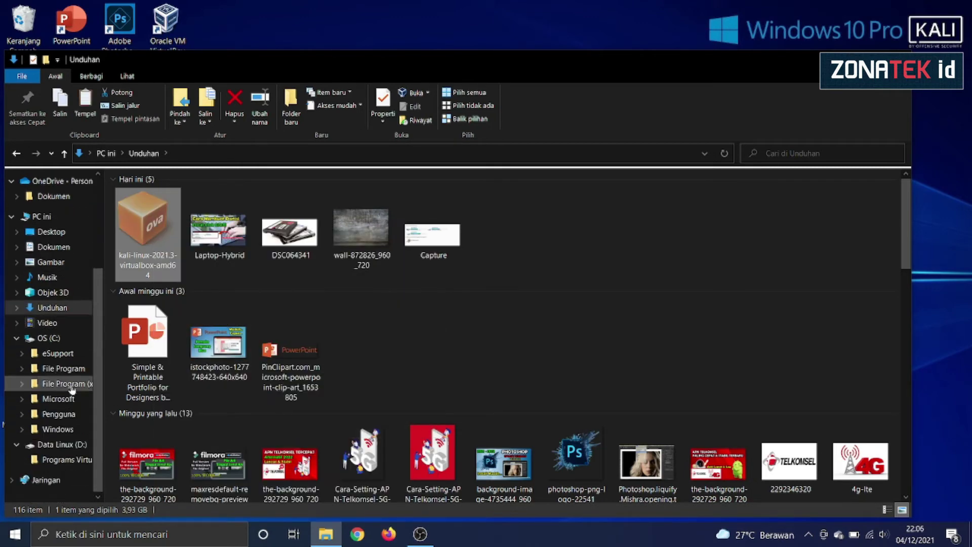
left_click(67, 446)
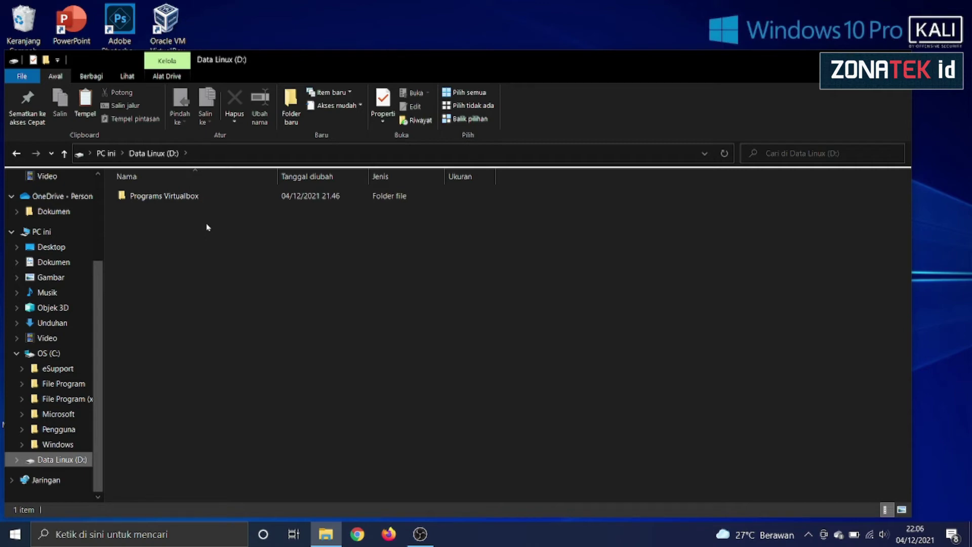
left_click(291, 106)
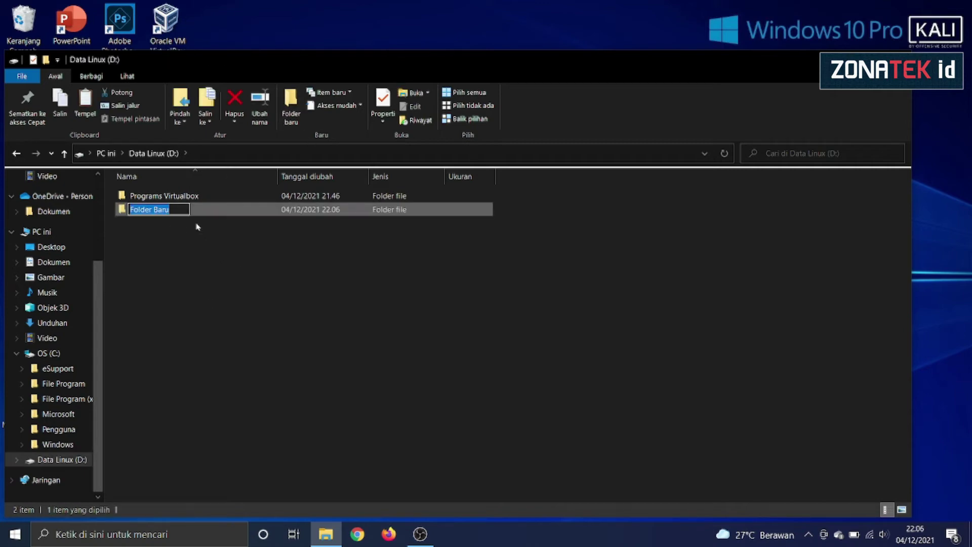
type("kali")
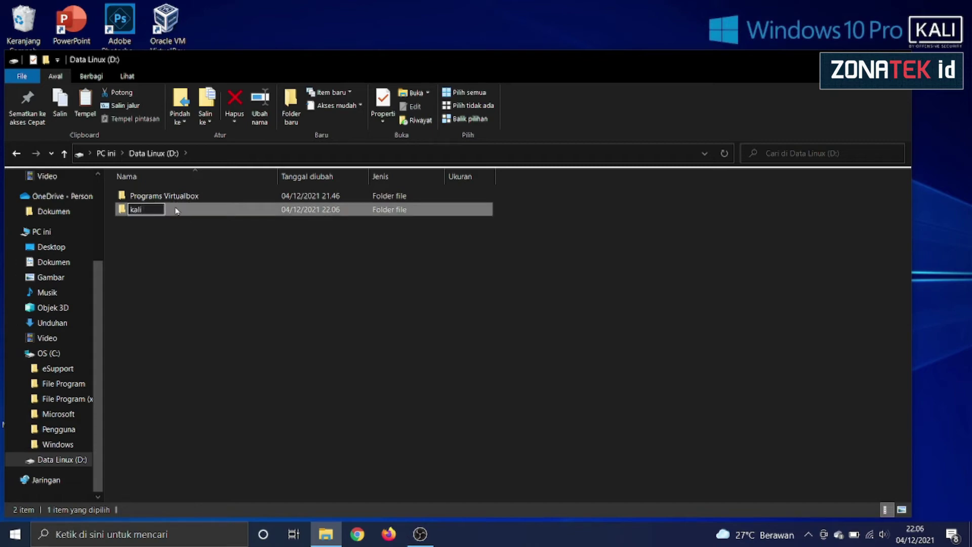
type(" linux")
key("Return")
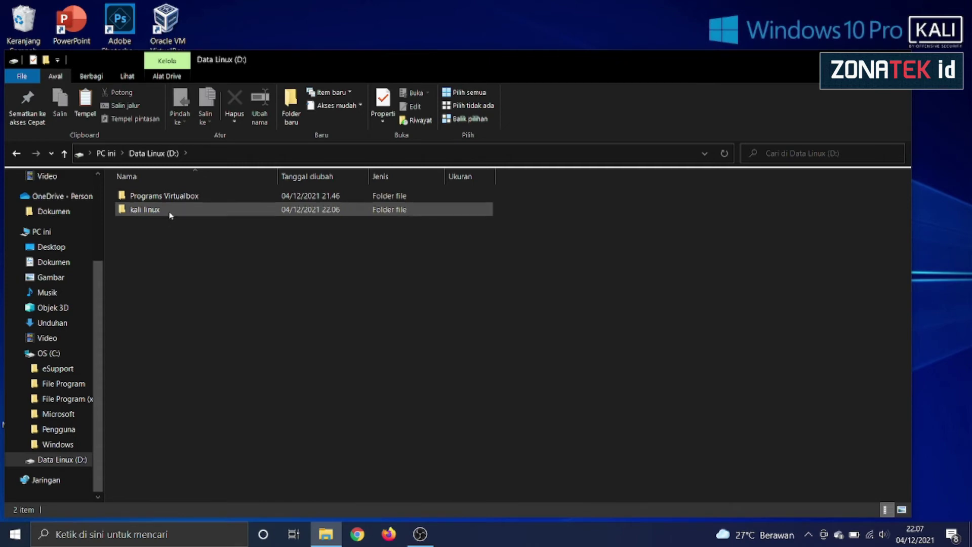
Paste the cut Kali Linux image file into the "kali linux" folder
double_click(170, 209)
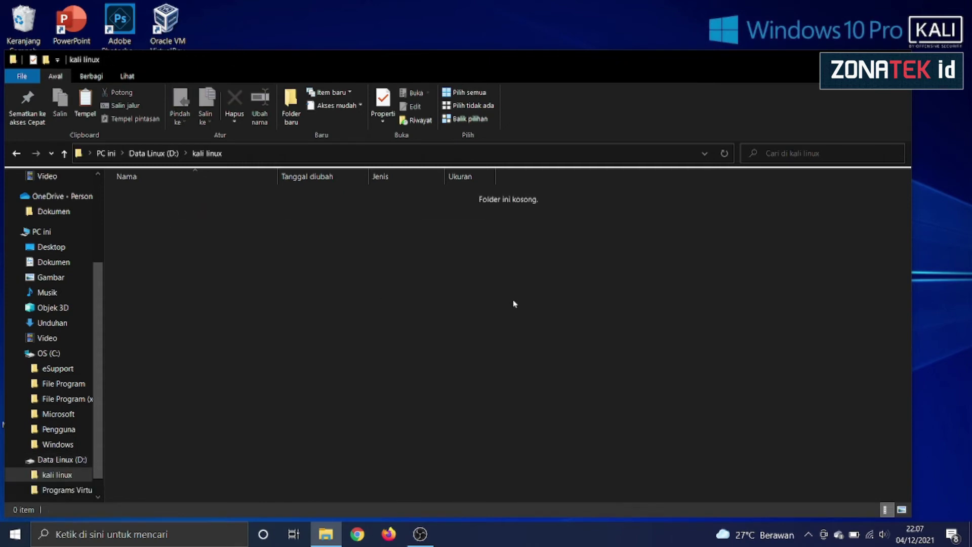
right_click(308, 255)
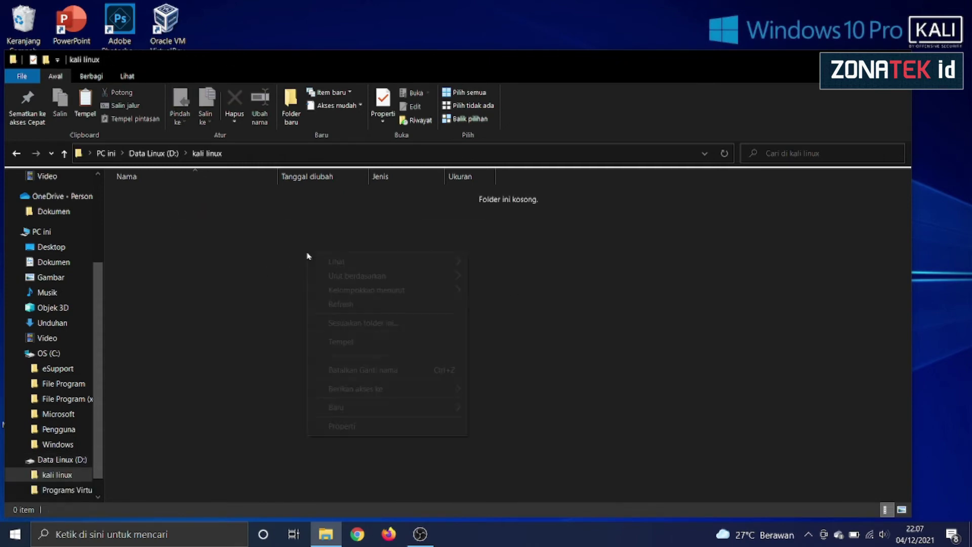
left_click(350, 344)
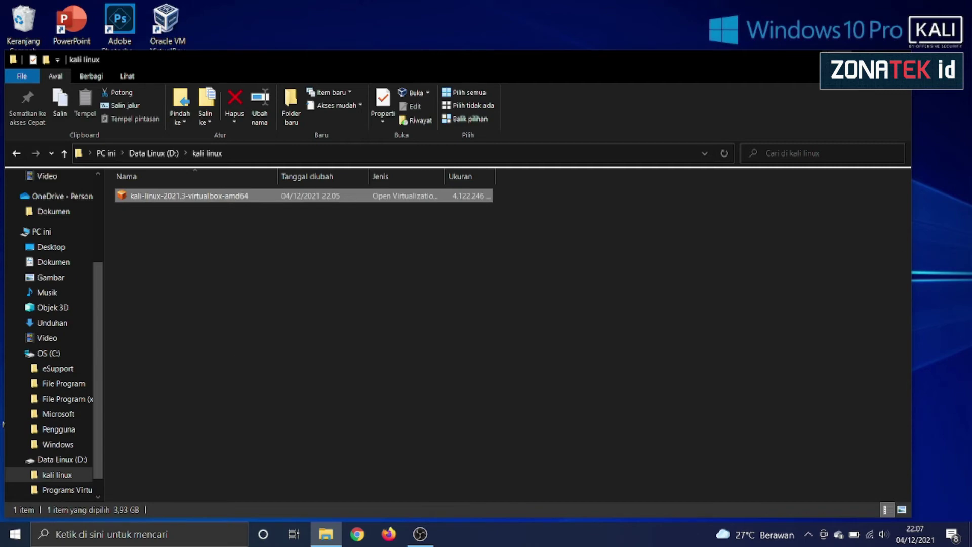
Launch Oracle VM VirtualBox from the desktop and load the Kali Linux .ova file from Data Linux (D:) as the appliance to import
key("super+d")
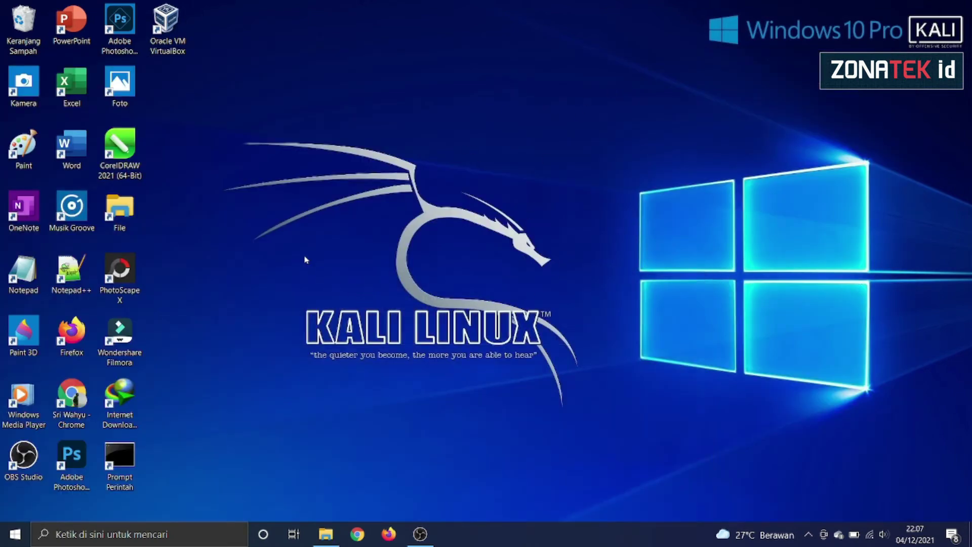
double_click(174, 41)
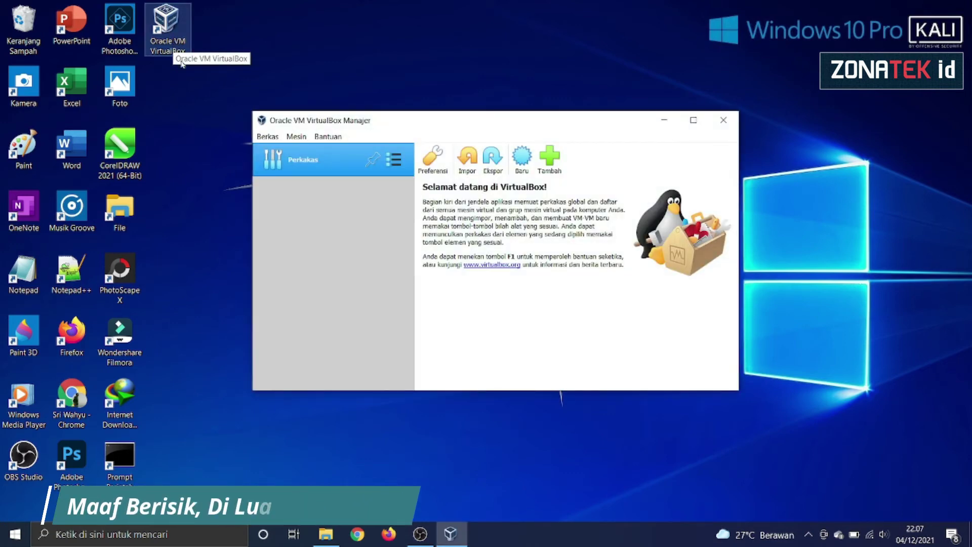
left_click(268, 138)
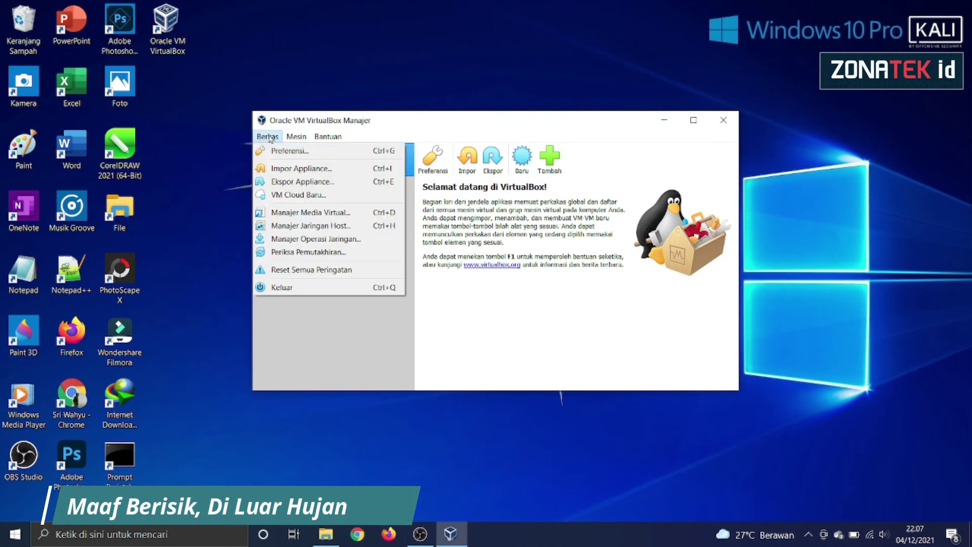
left_click(306, 170)
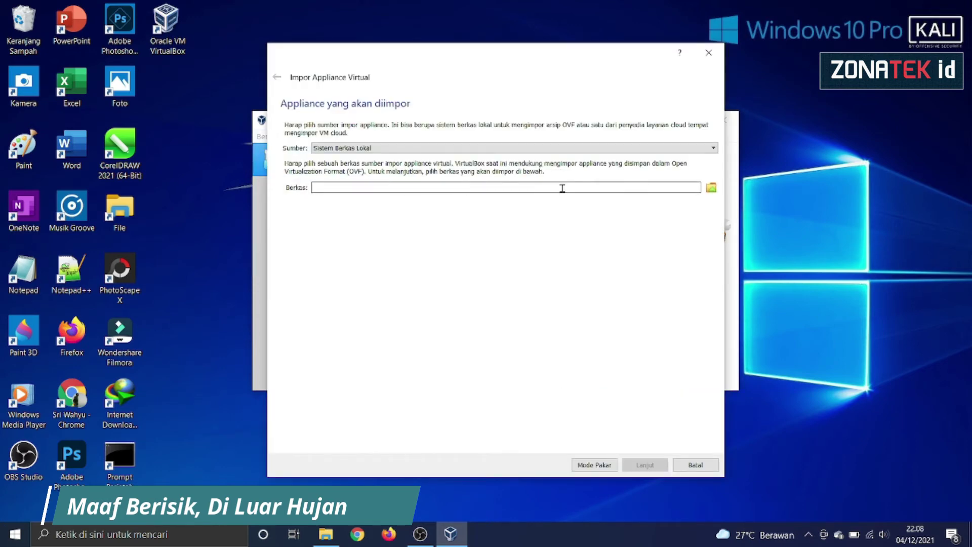
left_click(711, 190)
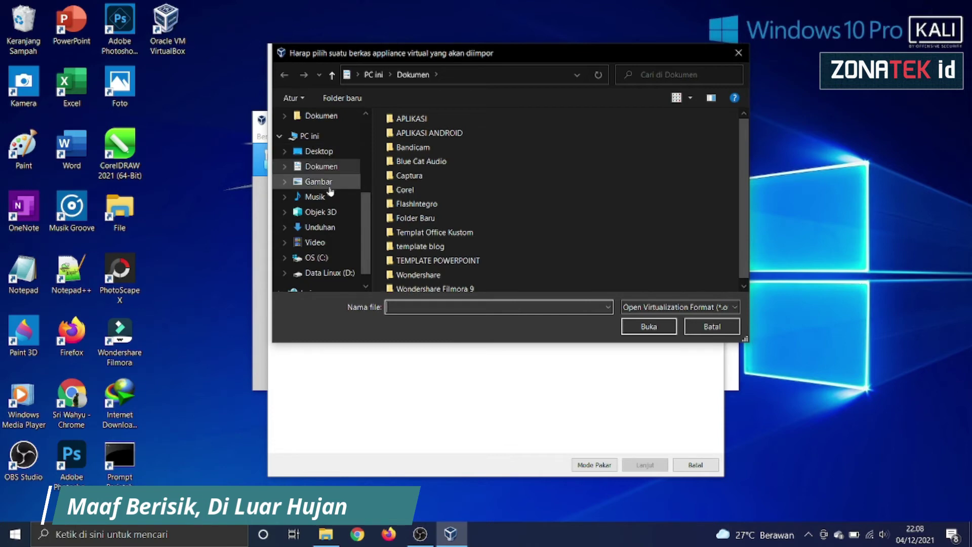
scroll(332, 198, "down", 1)
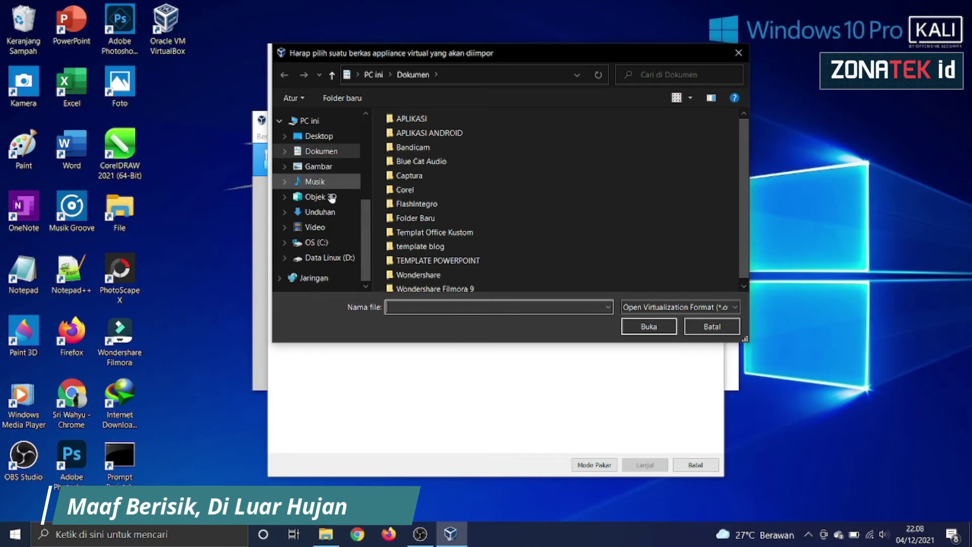
left_click(334, 259)
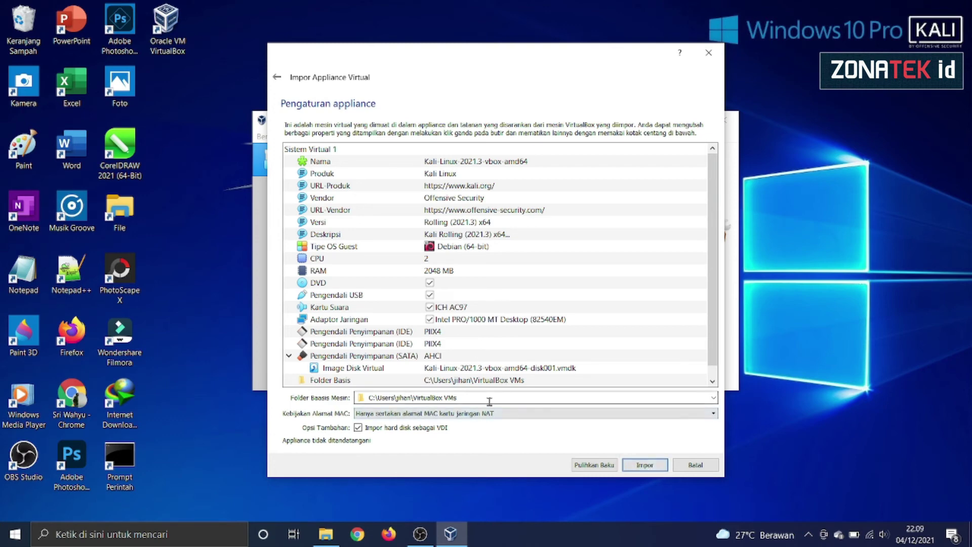
Set the machine base folder for the imported appliance to D:\kali linux
left_click(714, 398)
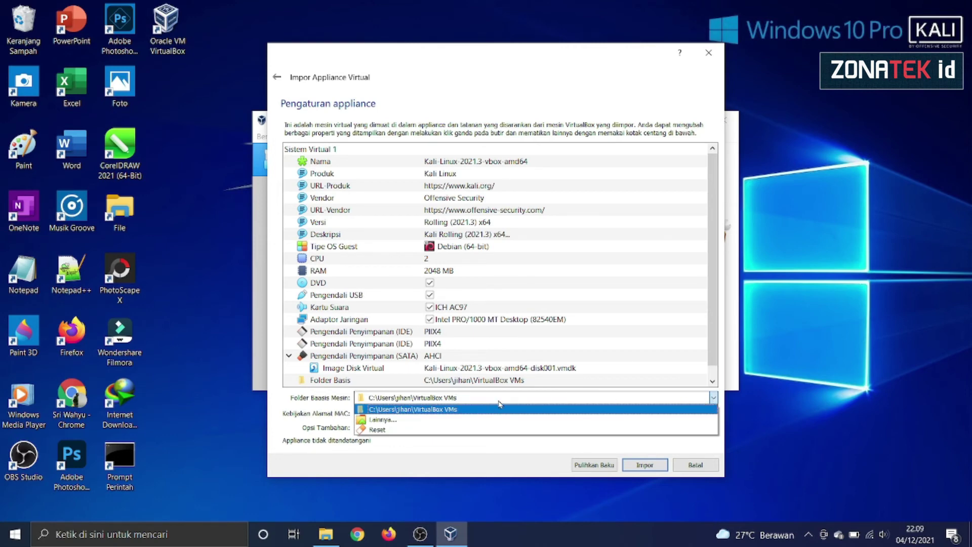
left_click(394, 421)
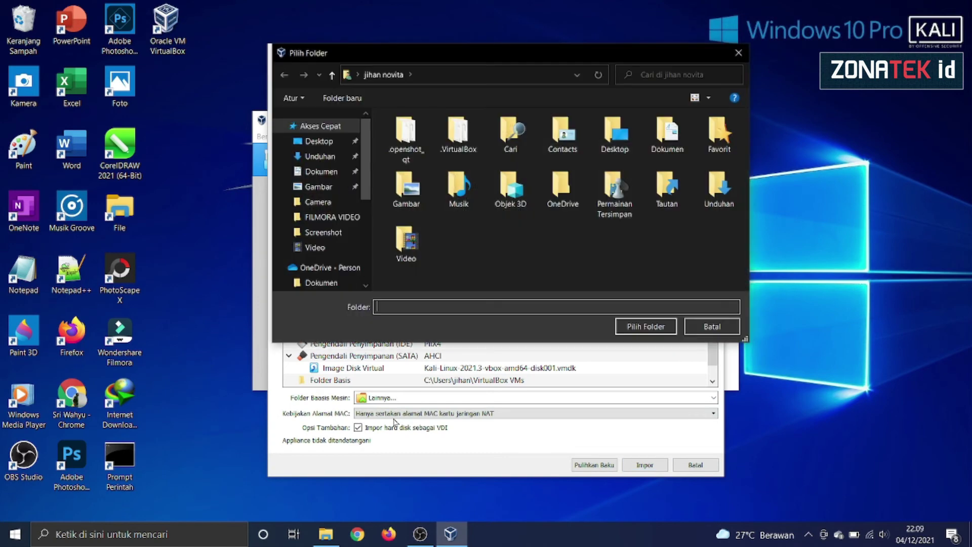
scroll(353, 203, "down", 5)
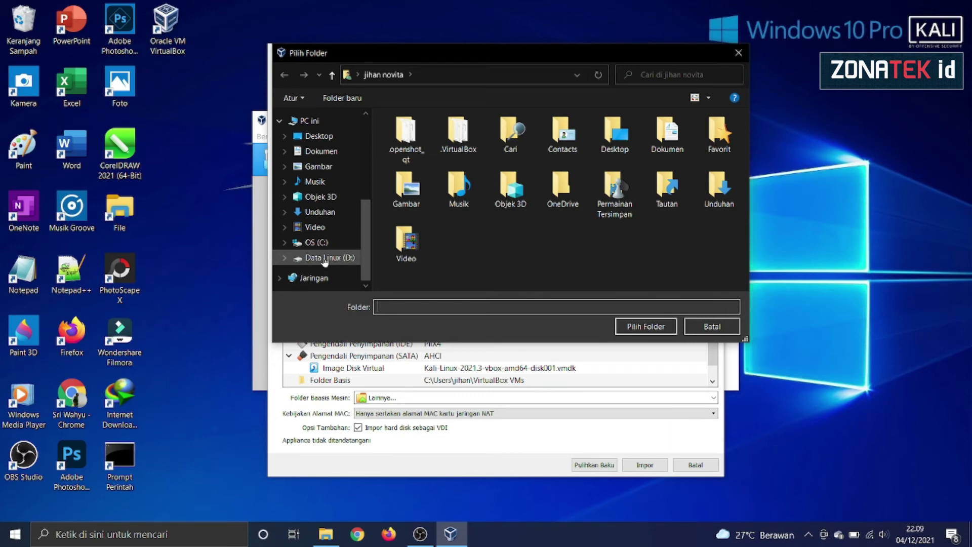
left_click(324, 259)
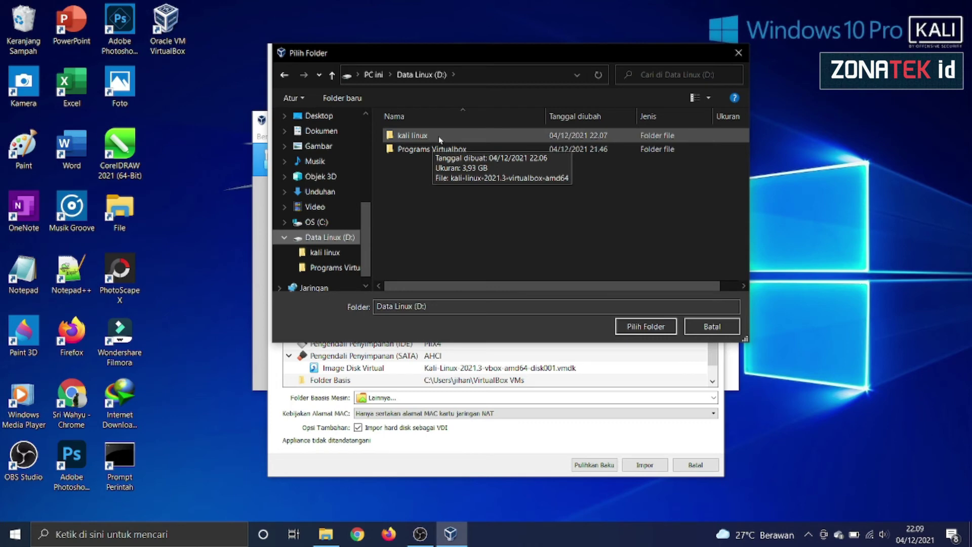
left_click(350, 253)
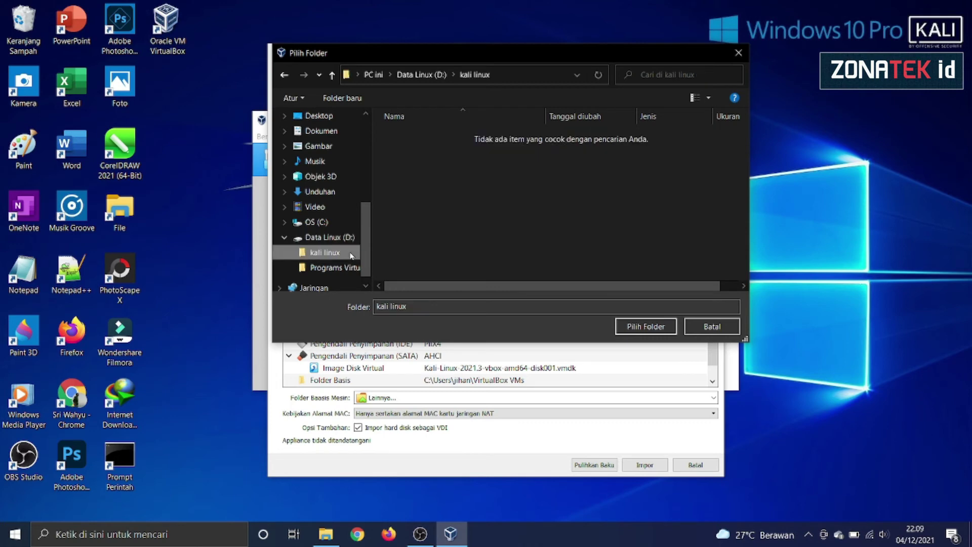
left_click(661, 327)
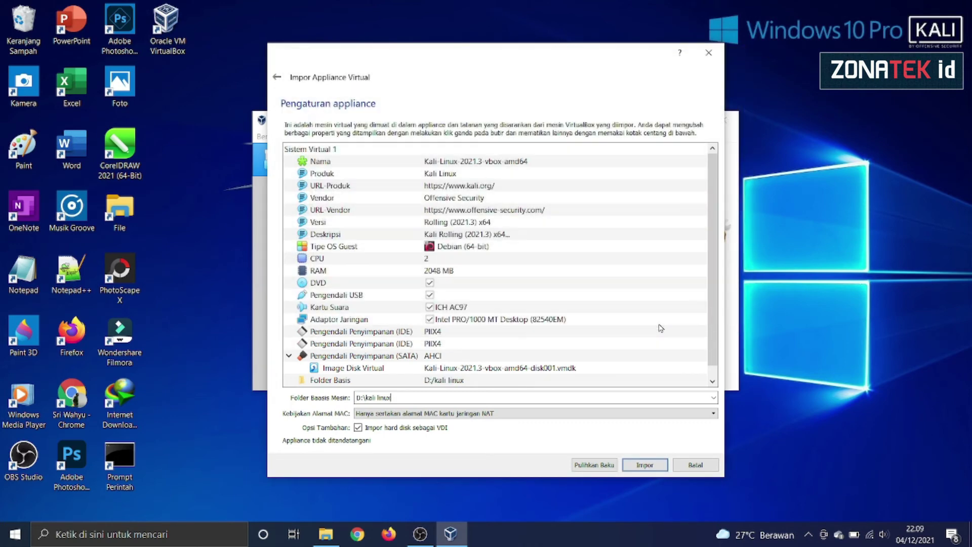
Import the Kali appliance, agreeing to its software licence, and start the Kali-Linux-2021.3-vbox-amd64 virtual machine
left_click(636, 466)
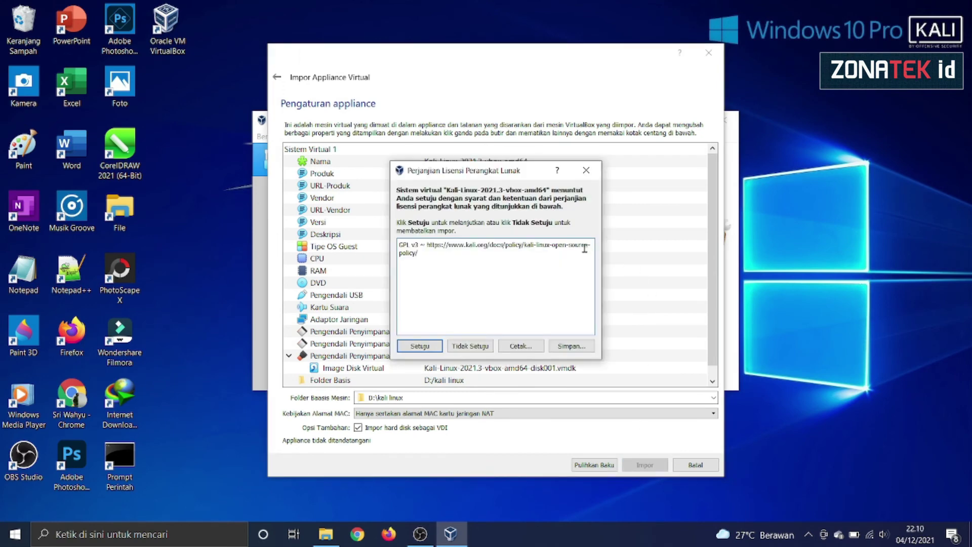
left_click(428, 348)
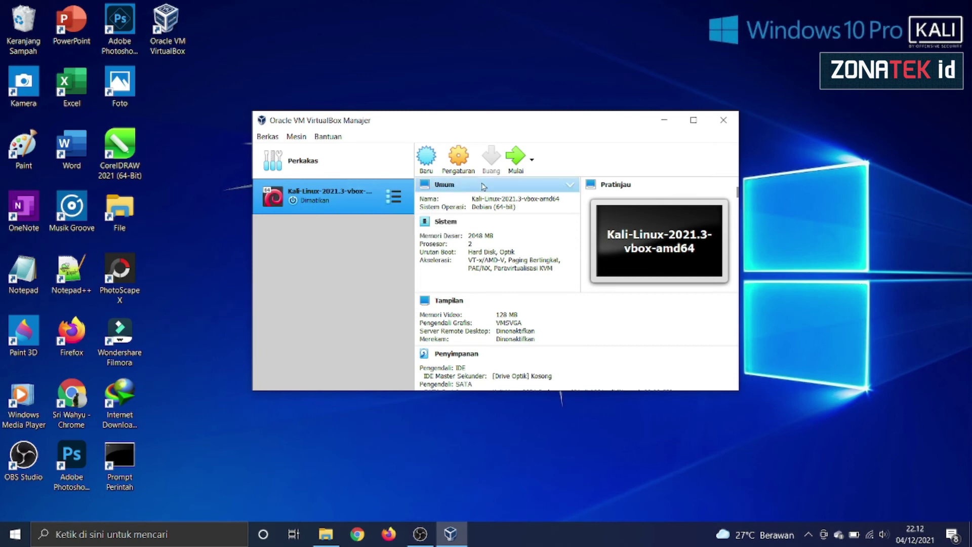
left_click(515, 166)
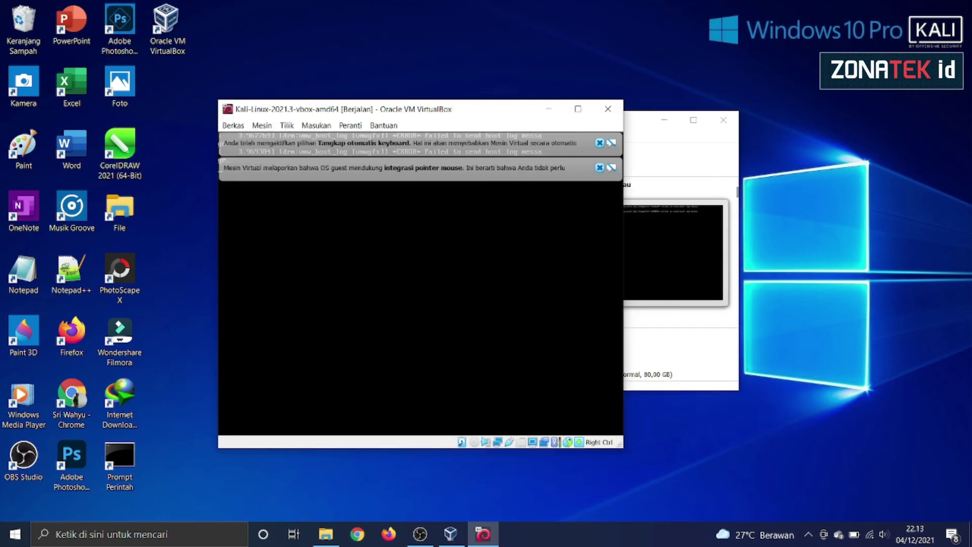
Dismiss the keyboard capture and mouse integration notices and log in to Kali Linux with the account's username and password
left_click(600, 167)
left_click(600, 143)
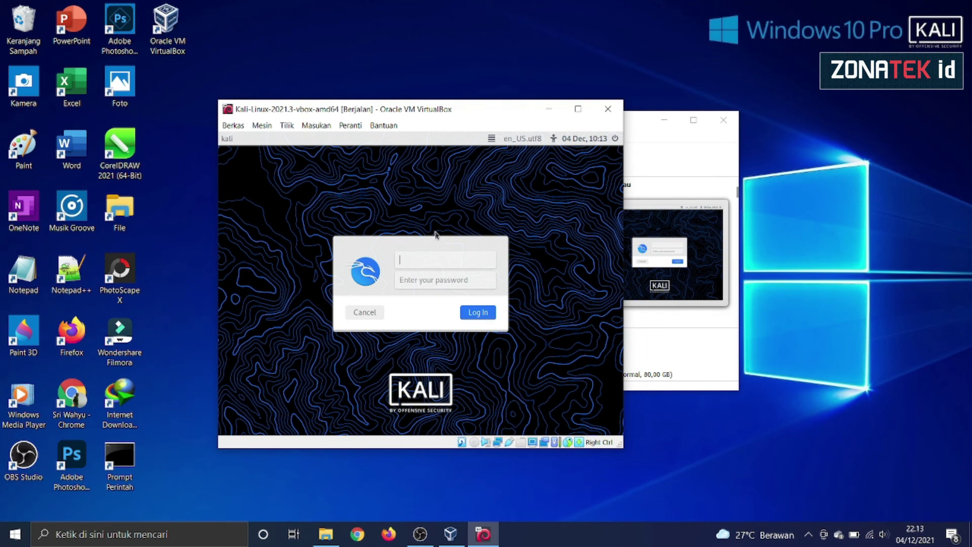
type("kali")
left_click(417, 282)
type("kali")
left_click(478, 313)
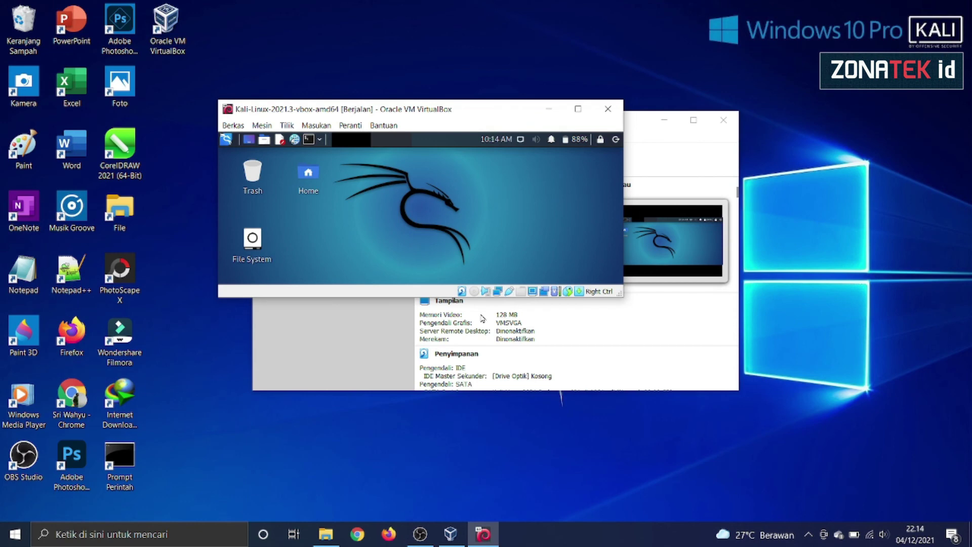
Maximize the virtual machine window and browse the tool categories in Kali's applications menu
key("super+Up")
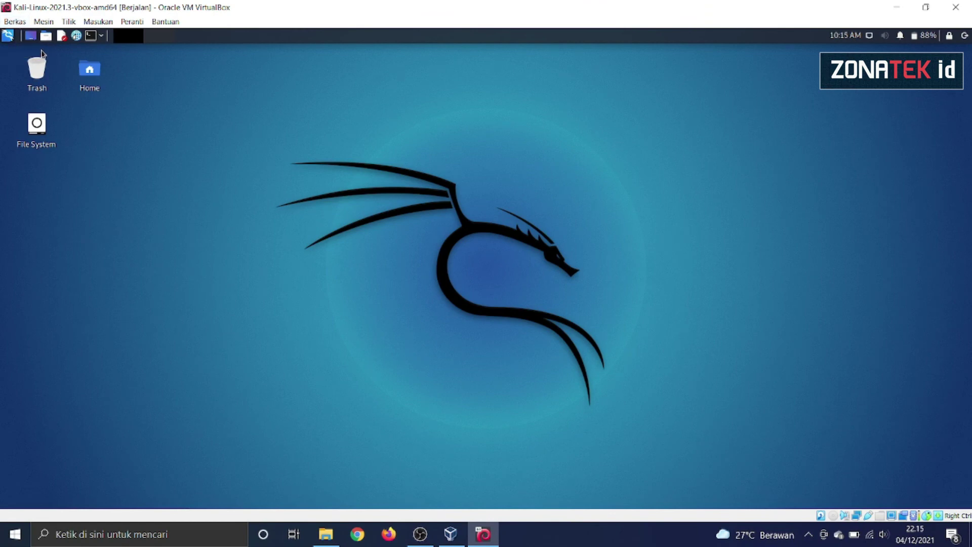
left_click(21, 25)
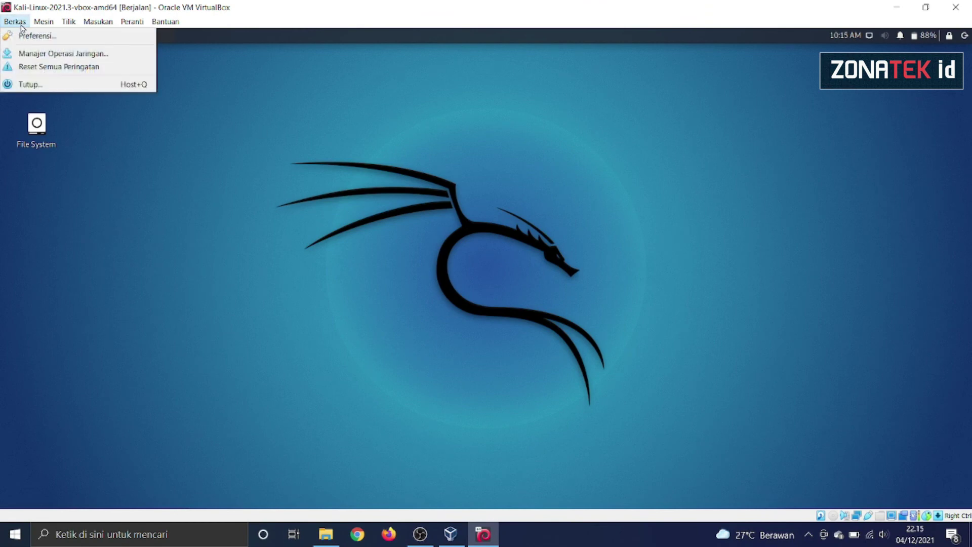
left_click(256, 105)
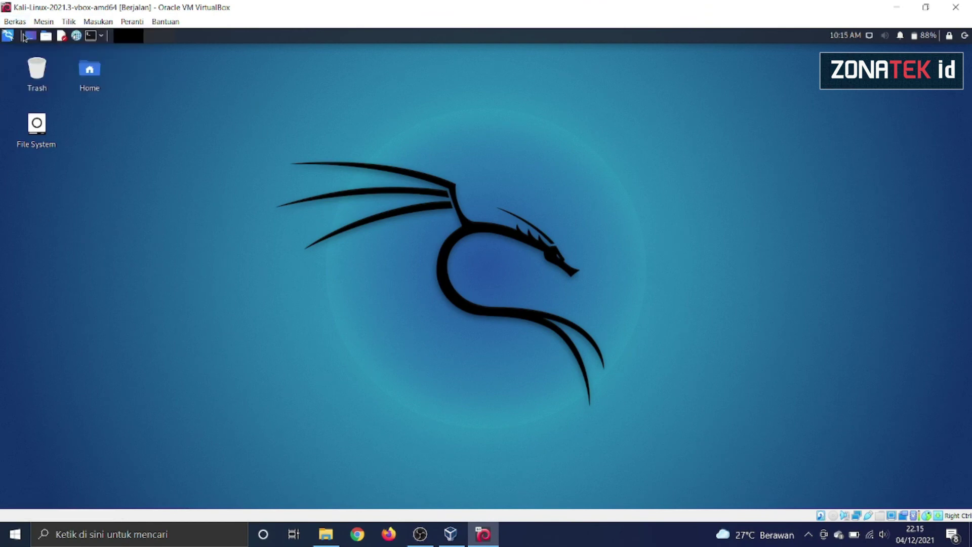
left_click(8, 36)
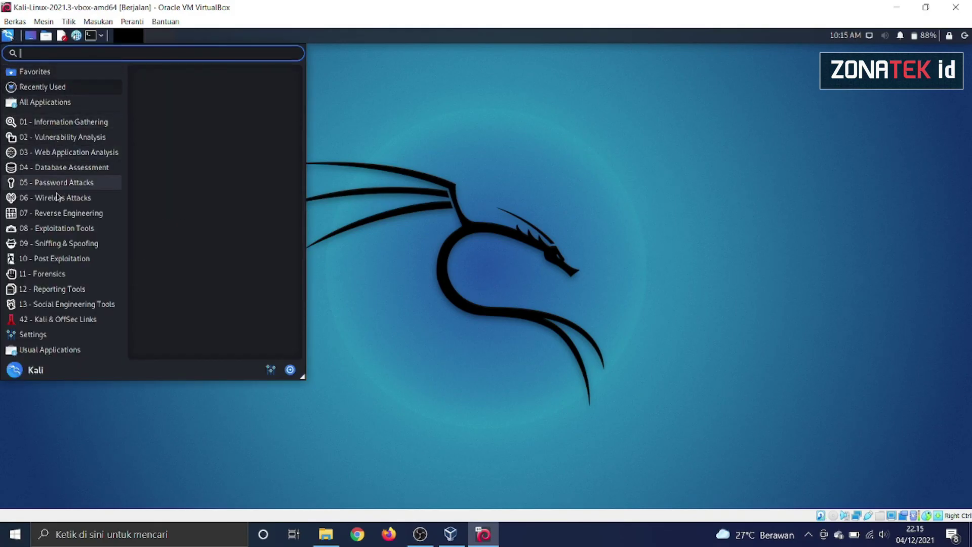
left_click(61, 213)
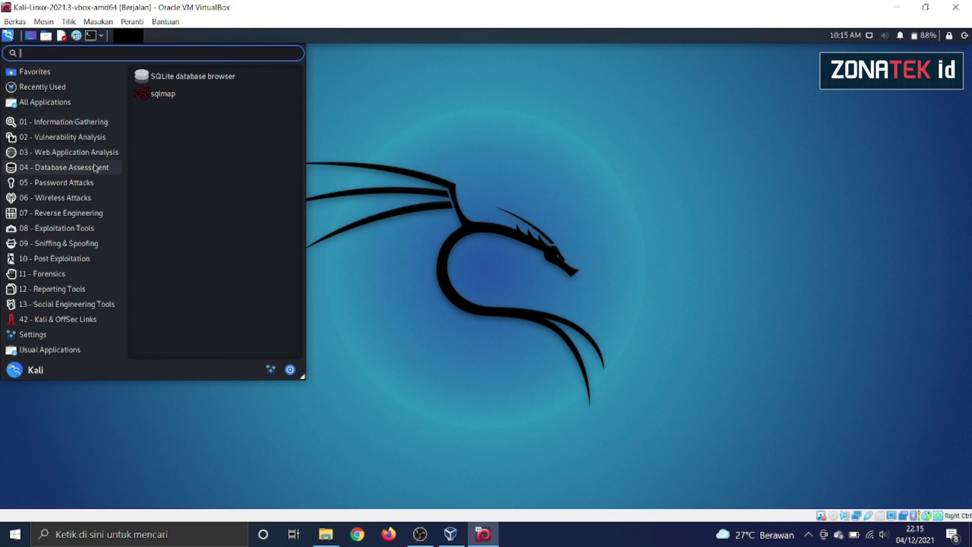
mouse_move(94, 182)
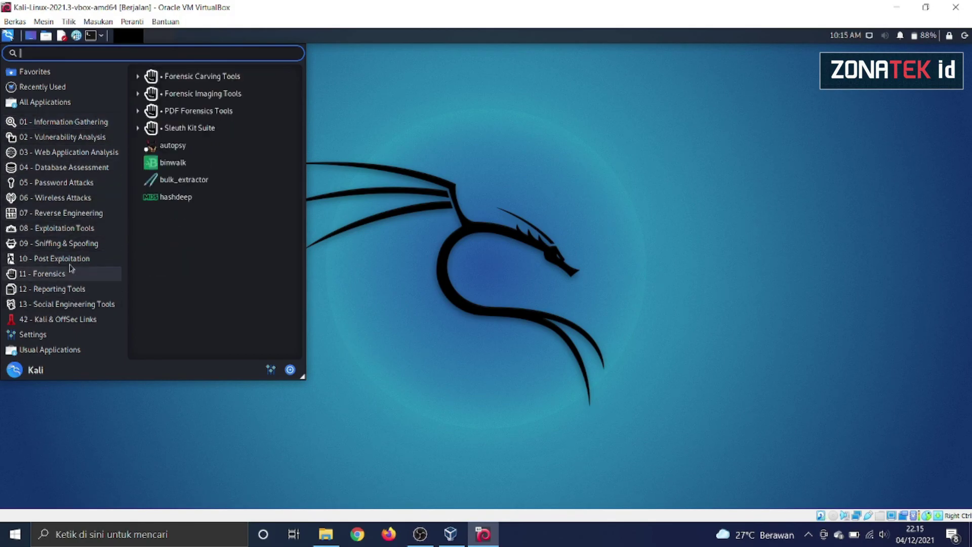
mouse_move(74, 248)
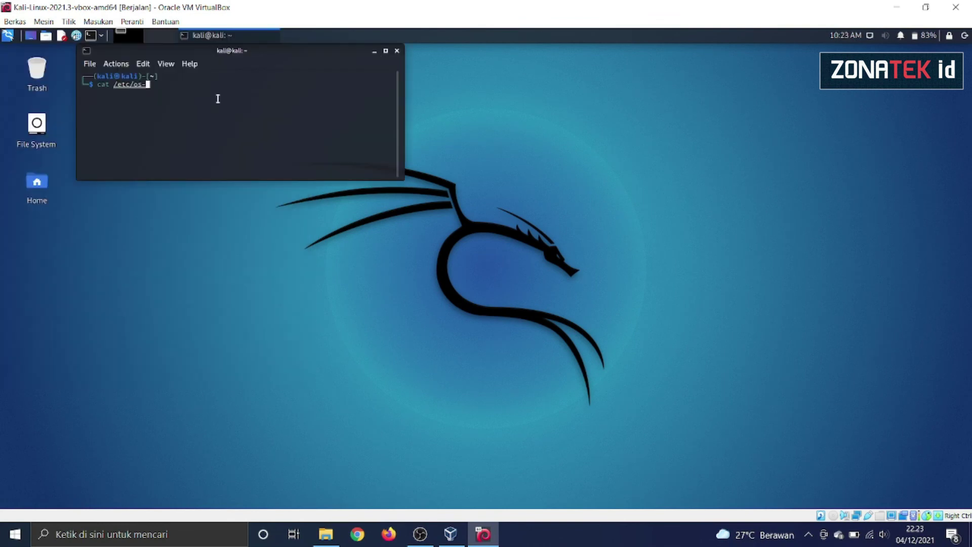
Check the Kali release by running lsb_release -a in place of the unfinished cat command, and close the terminal after viewing it maximized
key("BackSpace")
key("BackSpace")
key("BackSpace")
key("BackSpace")
key("BackSpace")
key("BackSpace")
key("BackSpace")
key("BackSpace")
key("BackSpace")
key("BackSpace")
type("sud")
type("_")
type("release ")
type(" -")
type("a")
key("Return")
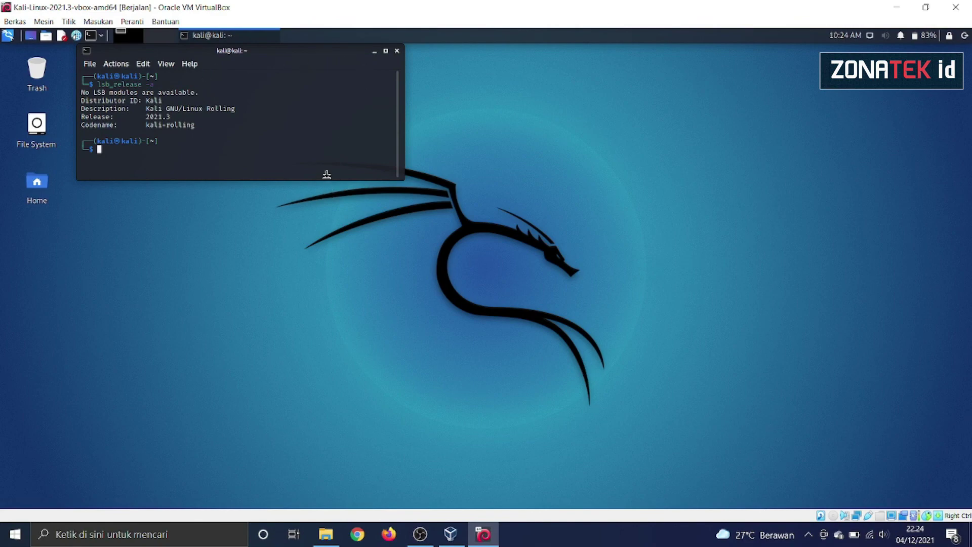
left_click(386, 51)
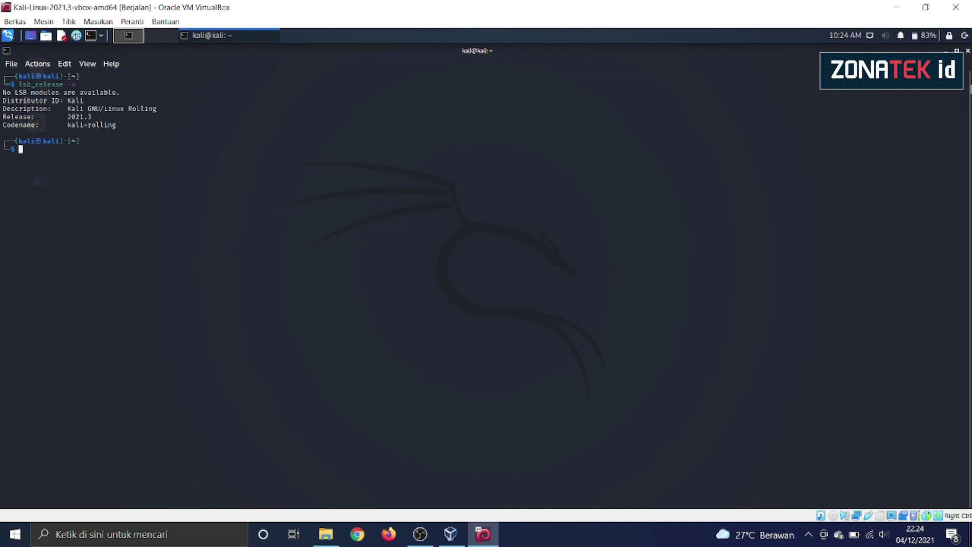
left_click(968, 50)
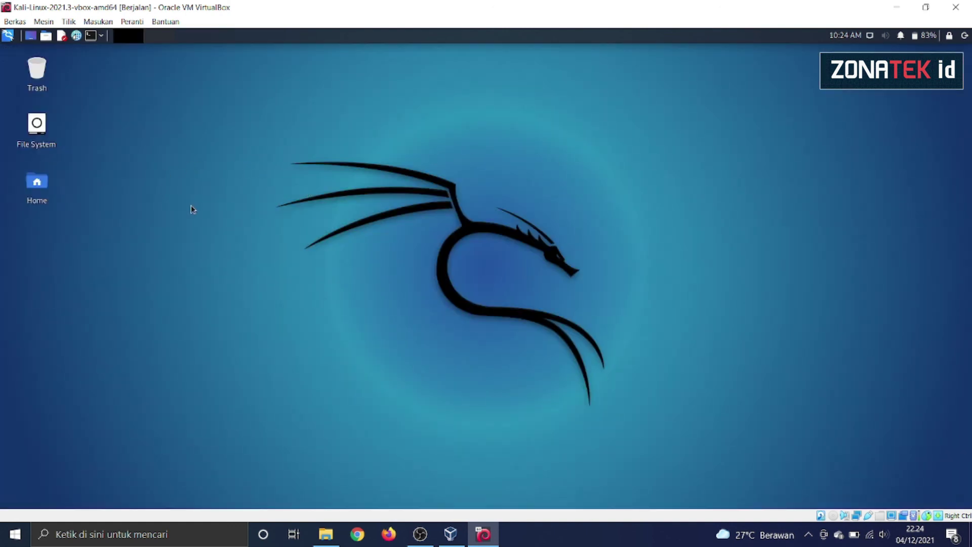